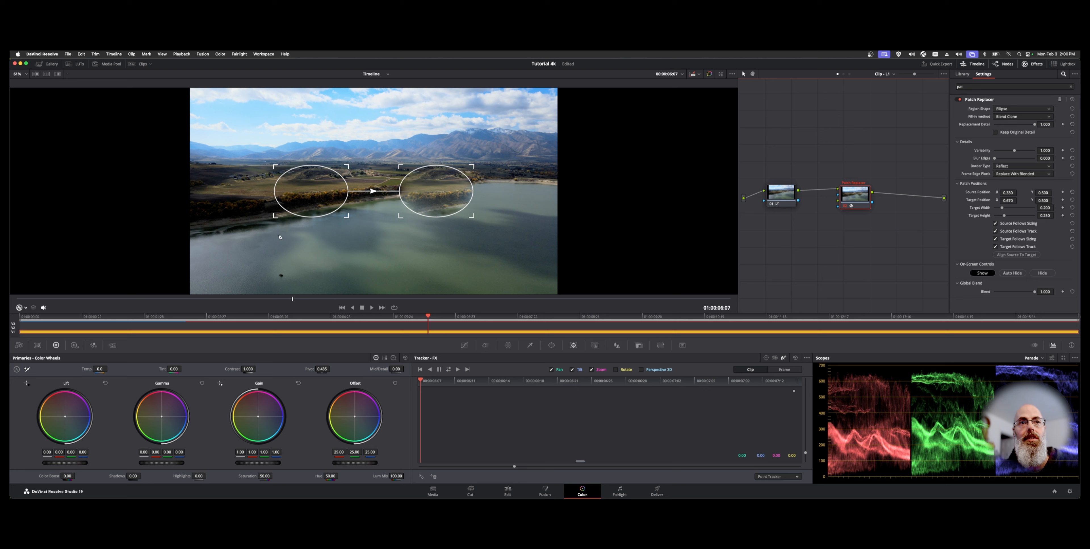
Step: Position and shrink the target patch over the dark object in the water, with the source patch just above it
drag(304, 210, 288, 216)
drag(436, 192, 422, 216)
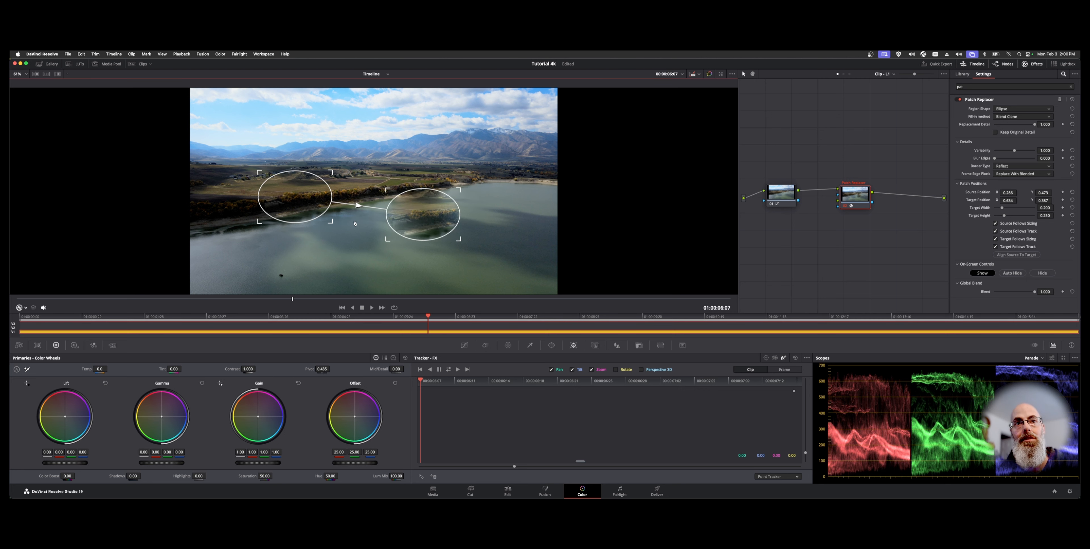
click(415, 225)
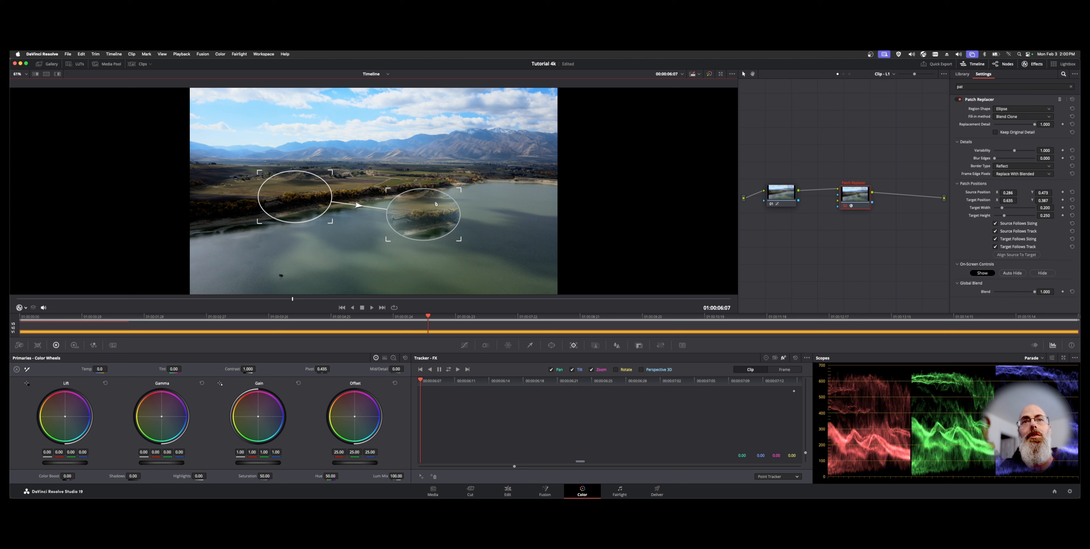
drag(431, 218, 289, 274)
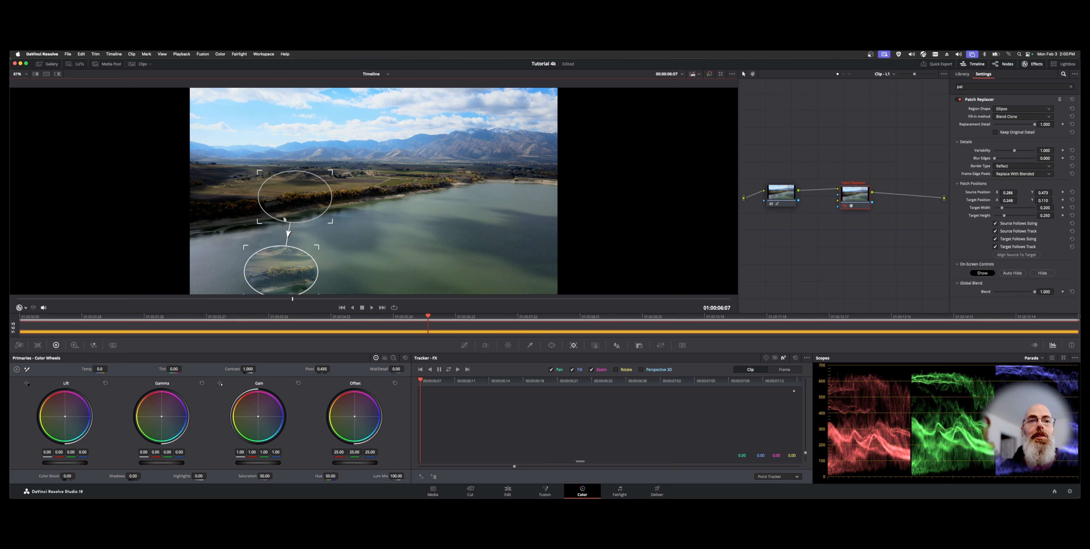
drag(320, 248, 298, 260)
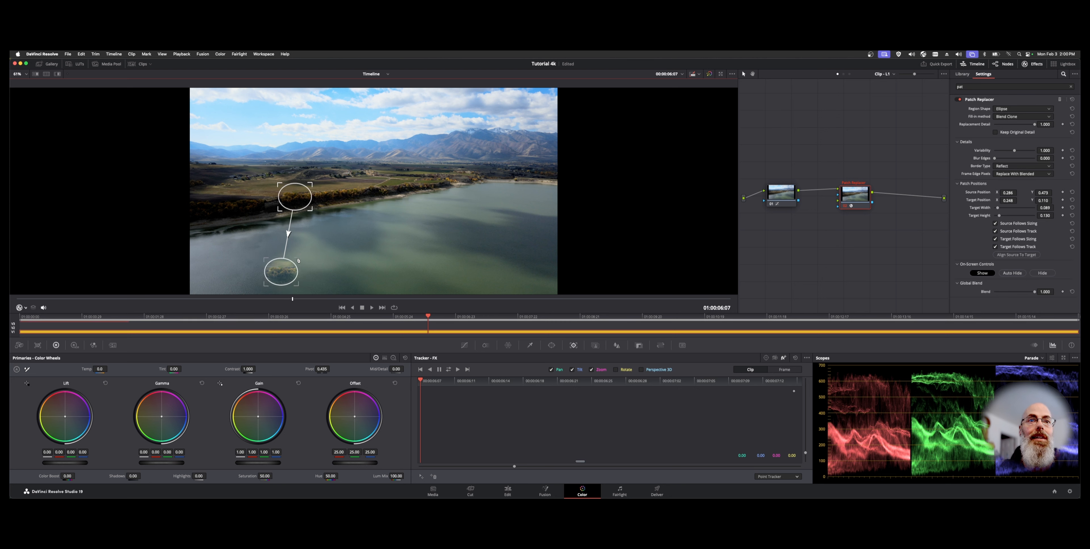
drag(290, 196, 279, 250)
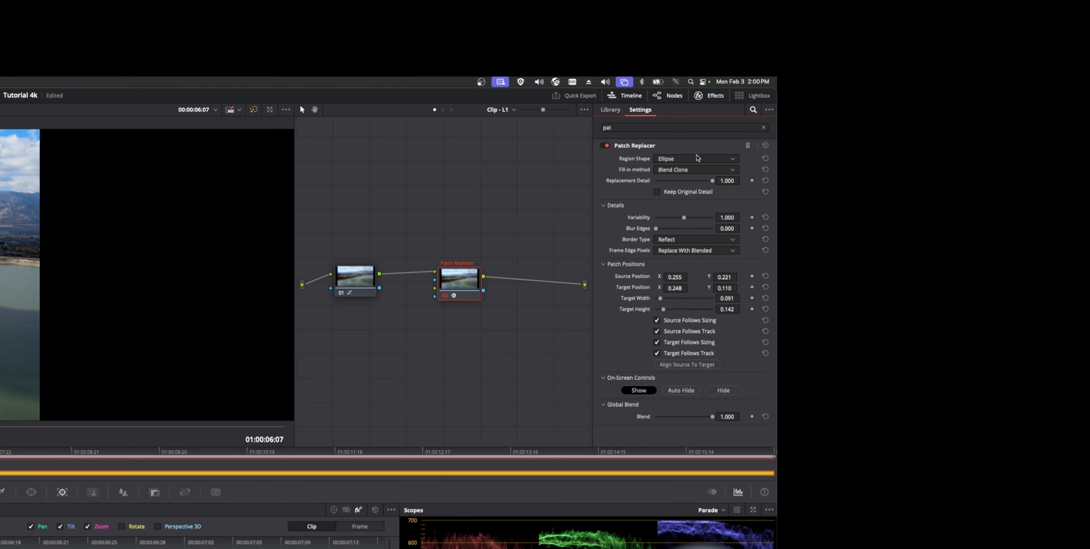
Step: Try the Rectangle and Alpha channel region shapes before restoring Ellipse
click(697, 158)
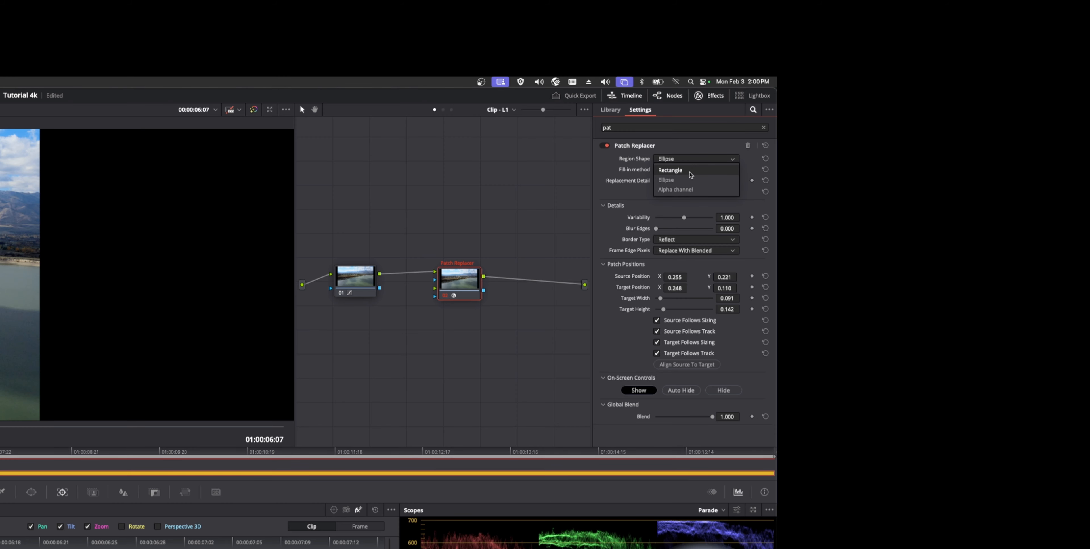
click(688, 170)
click(690, 159)
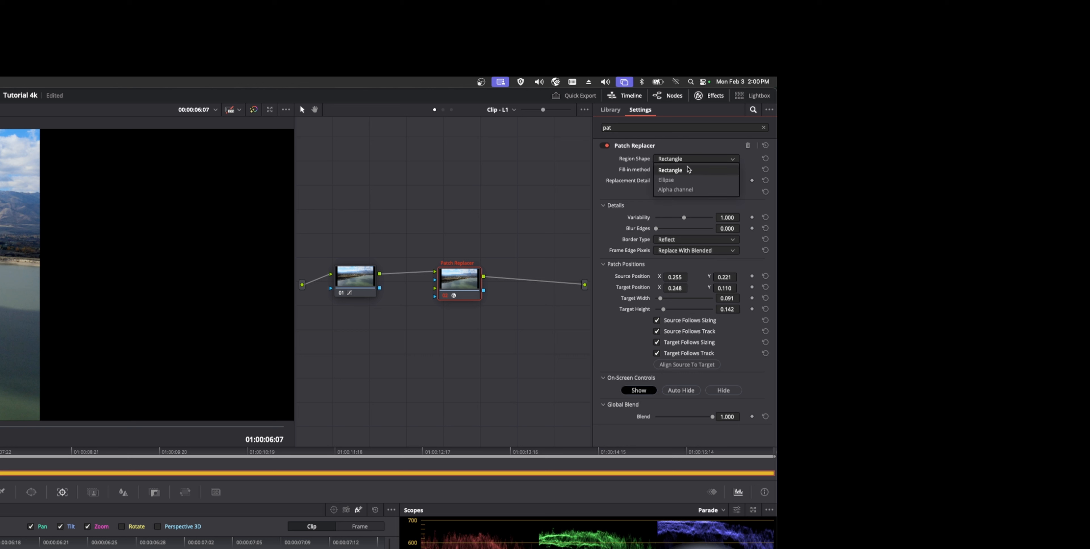
click(683, 190)
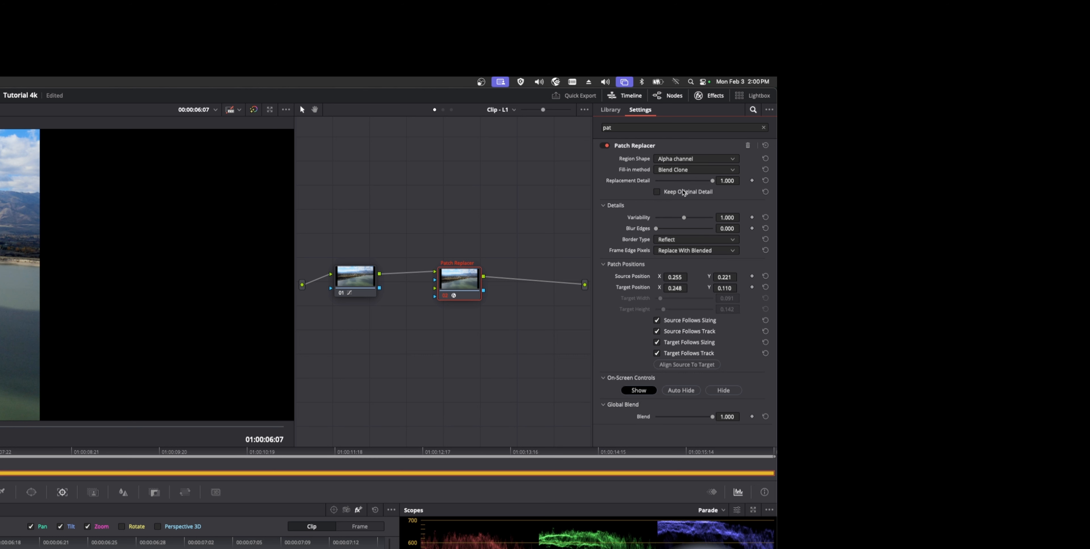
click(694, 160)
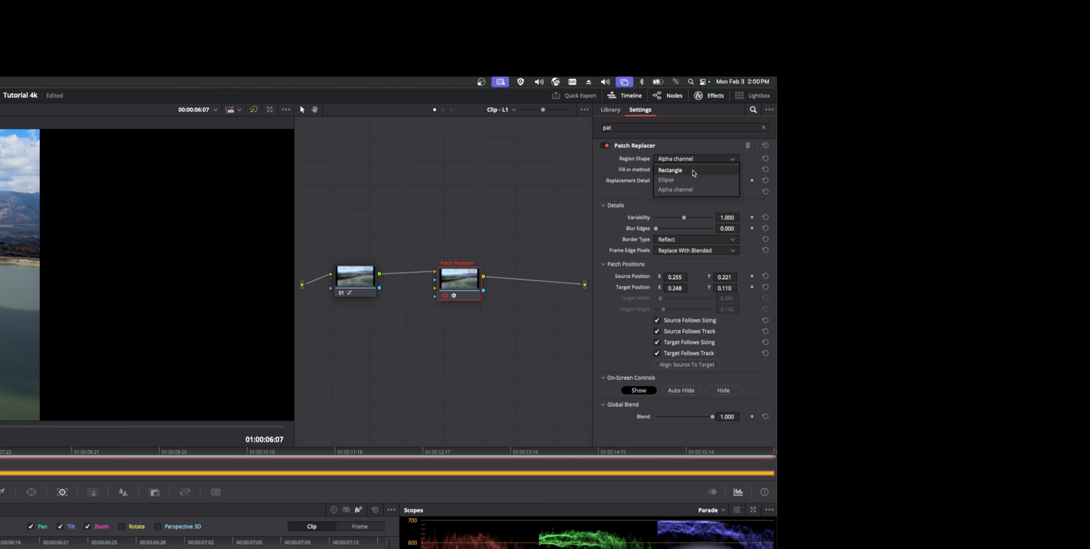
click(666, 180)
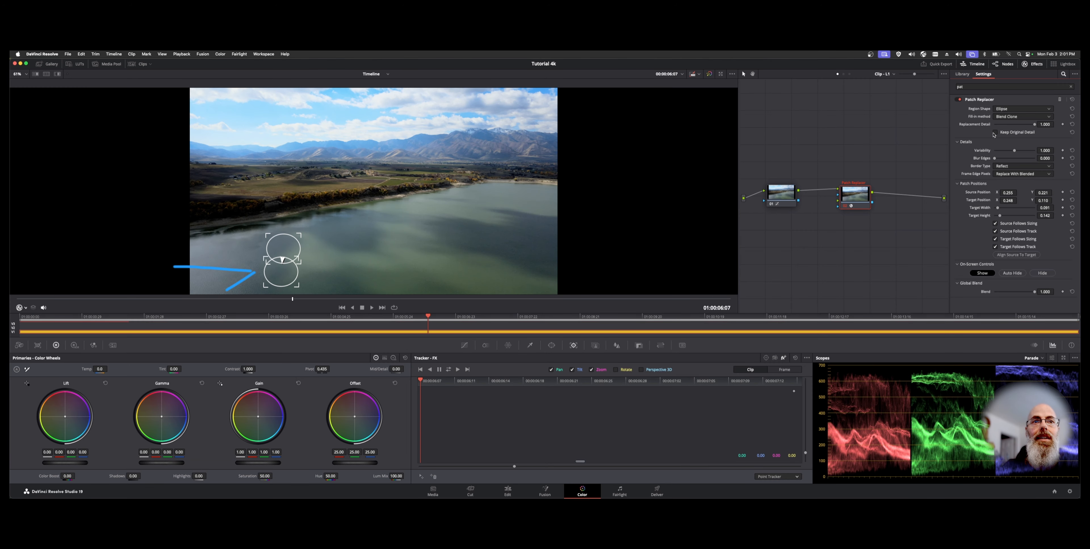
Step: Enable Keep Original Detail and shrink the target patch slightly around the object
click(994, 133)
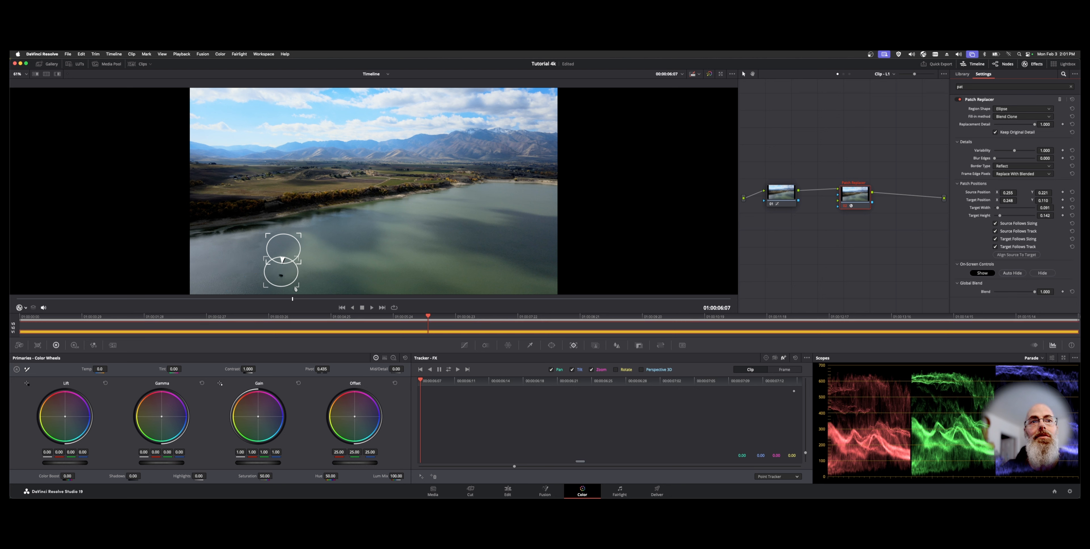
drag(296, 289, 287, 280)
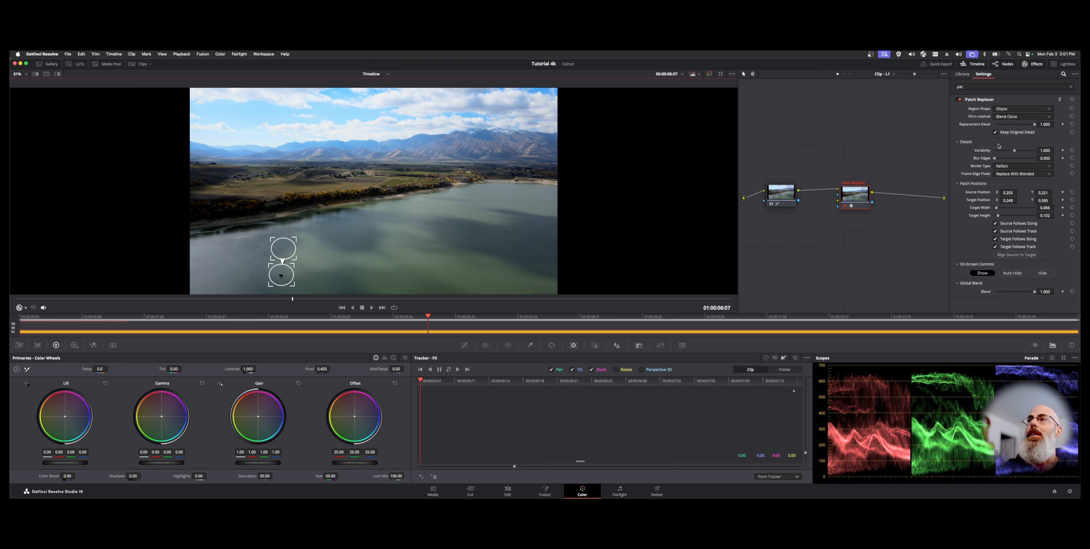
mouse_move(995, 160)
mouse_down()
mouse_move(1010, 160)
mouse_move(986, 158)
mouse_up()
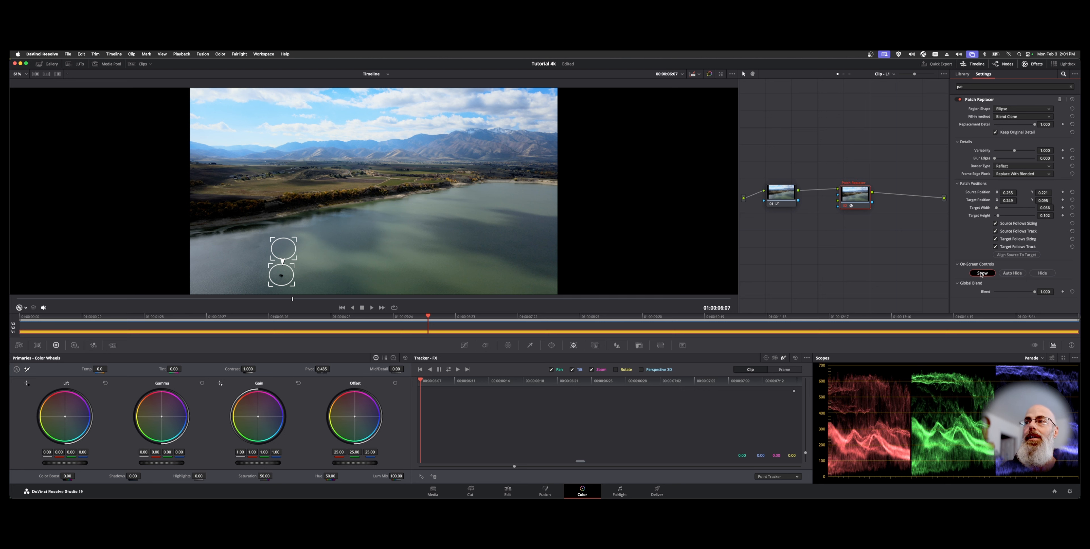
Step: Cycle the on-screen controls through Auto Hide and Hide, returning to Show
click(1012, 272)
drag(290, 285, 290, 284)
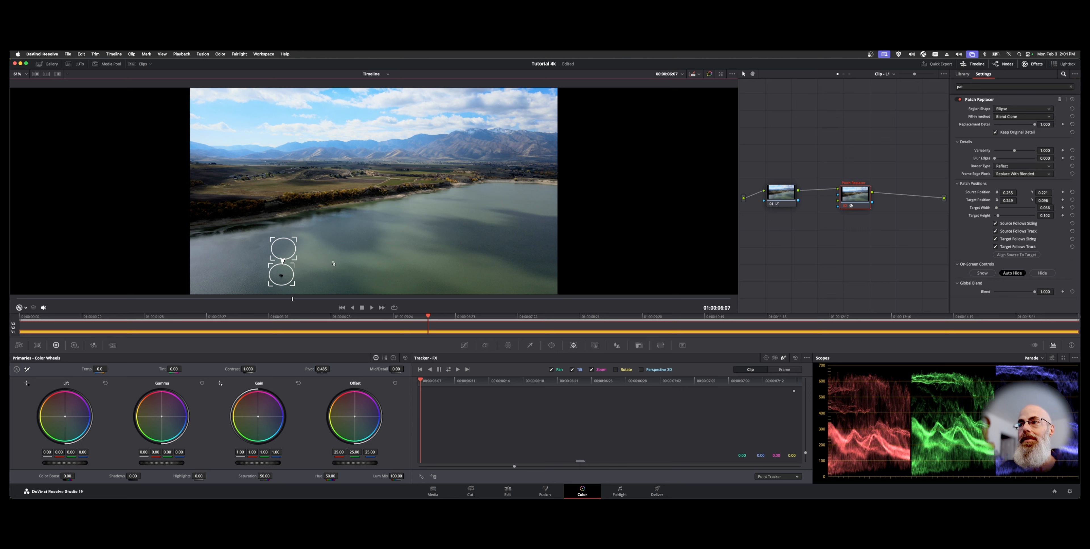
click(1040, 273)
click(982, 273)
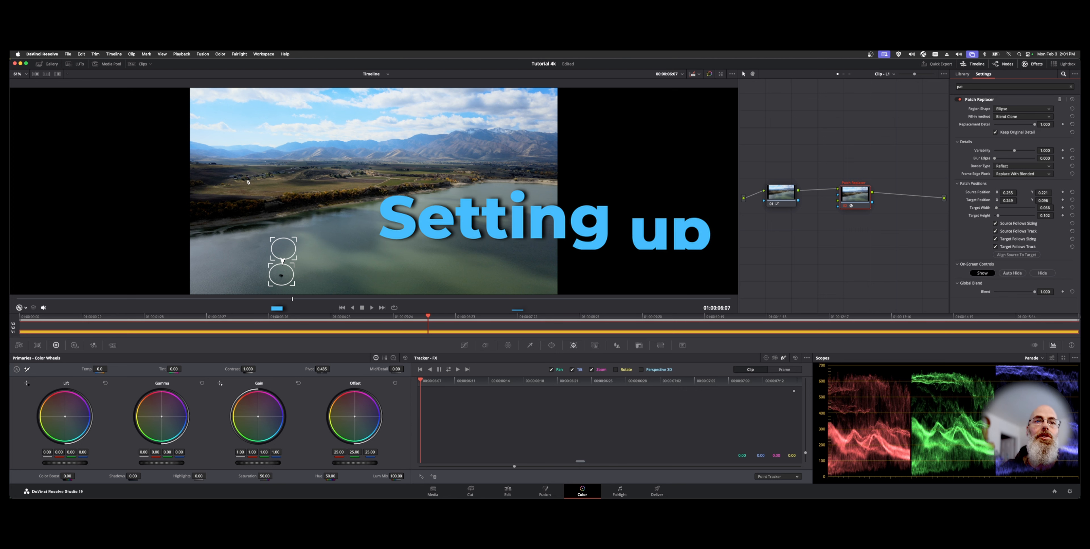
Step: Zoom into the viewer, tighten the target patch around the object, and disable Keep Original Detail
scroll(311, 197, down, 3)
scroll(312, 198, up, 5)
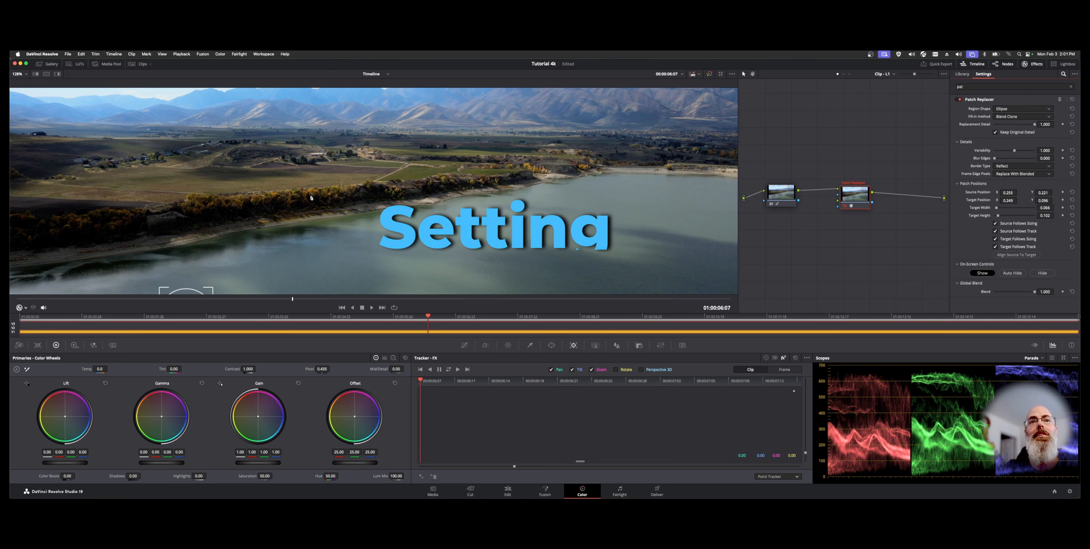
scroll(311, 197, left, 10)
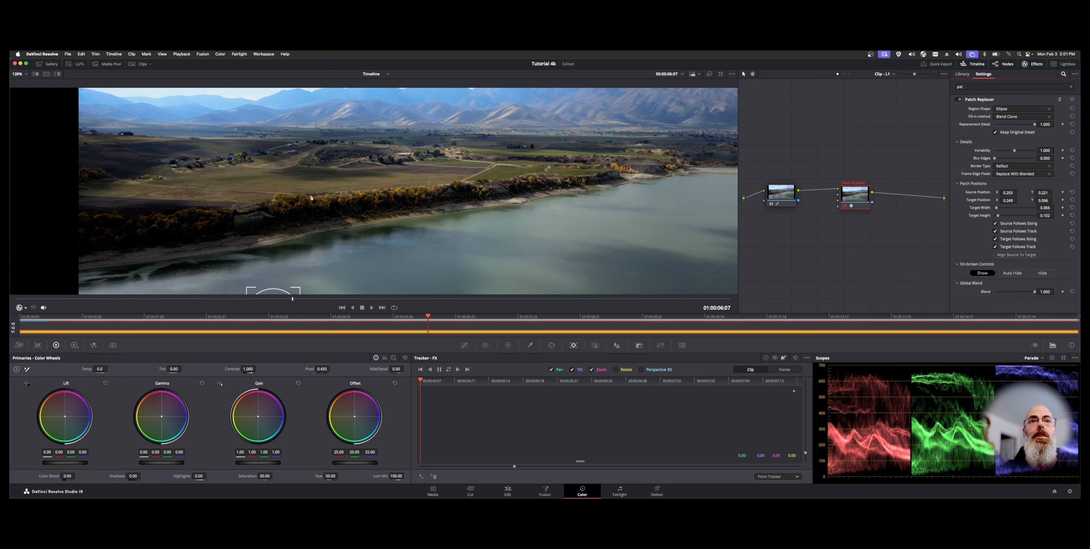
scroll(311, 197, down, 10)
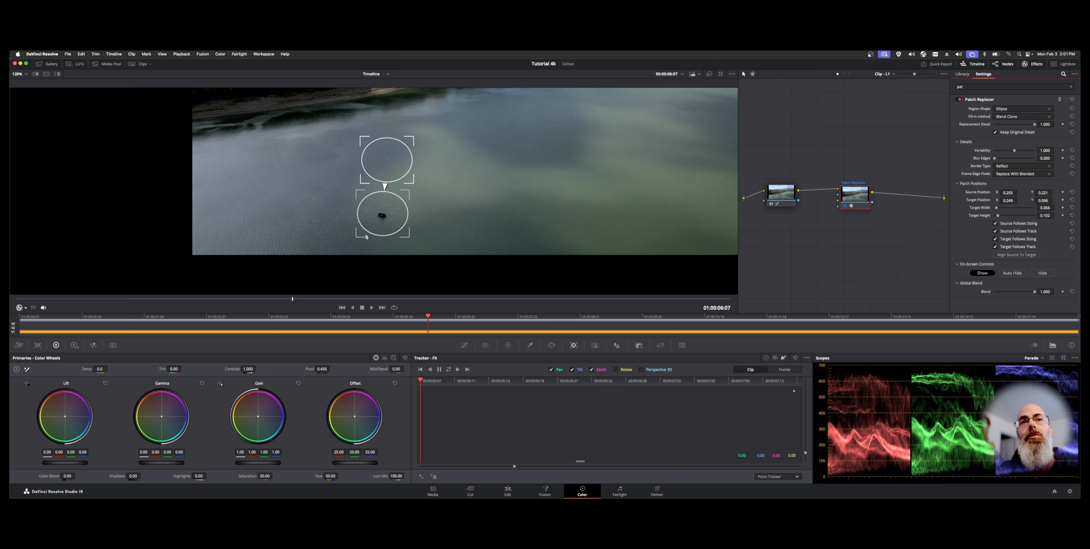
drag(410, 238, 403, 232)
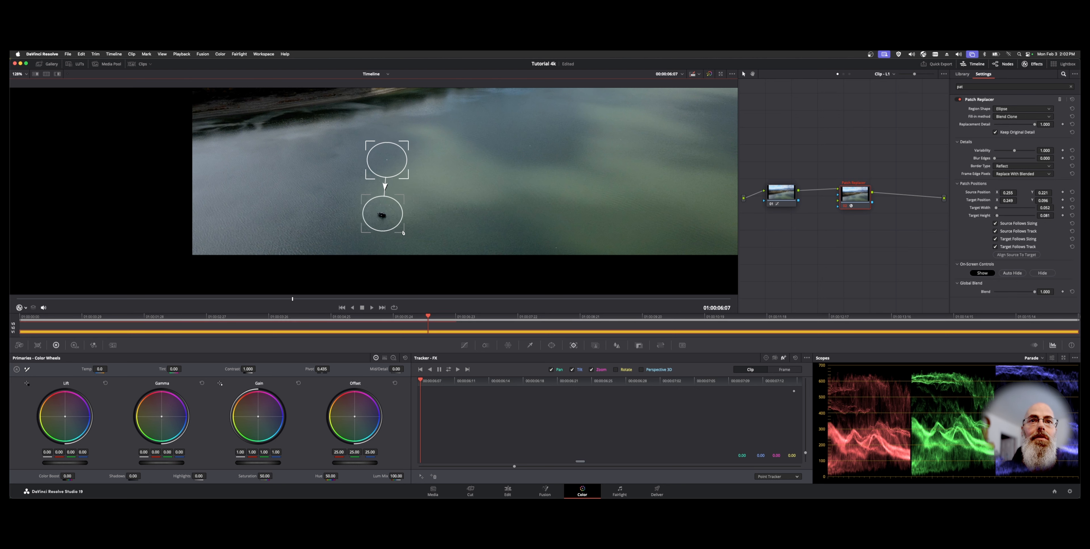
click(1014, 133)
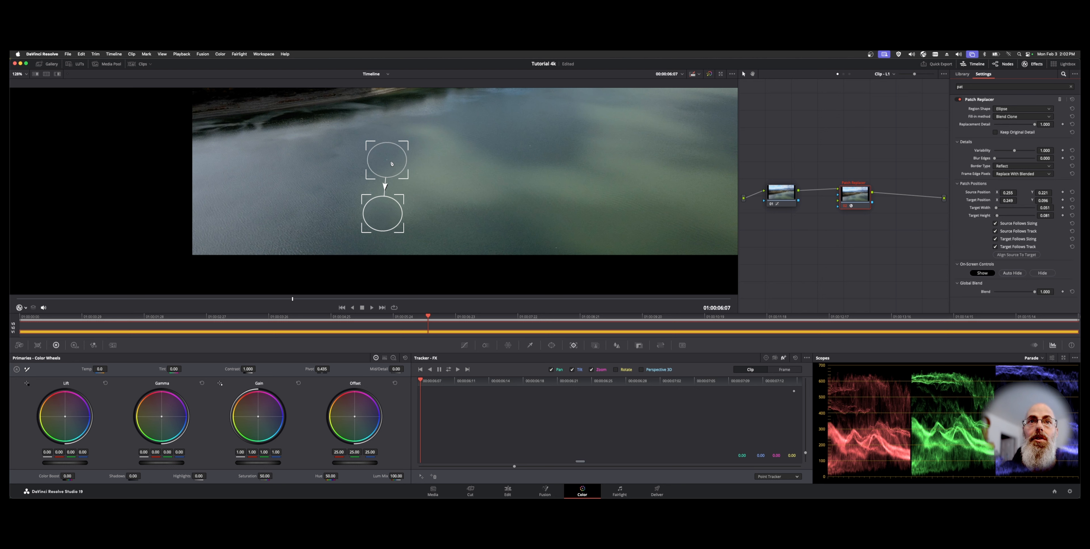
Step: Move the source patch down so it overlaps the target patch
drag(388, 152, 386, 154)
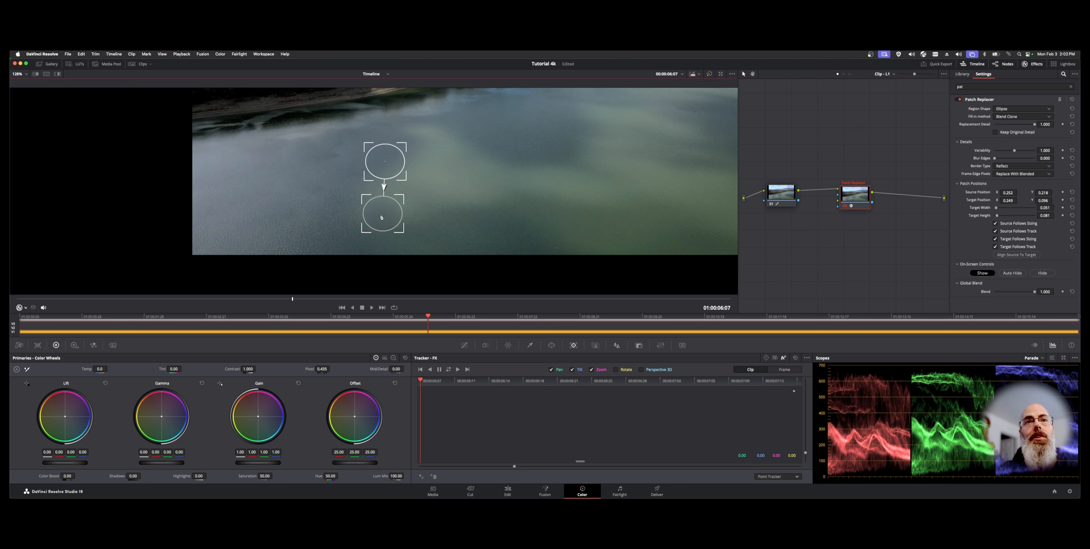
drag(385, 152, 389, 184)
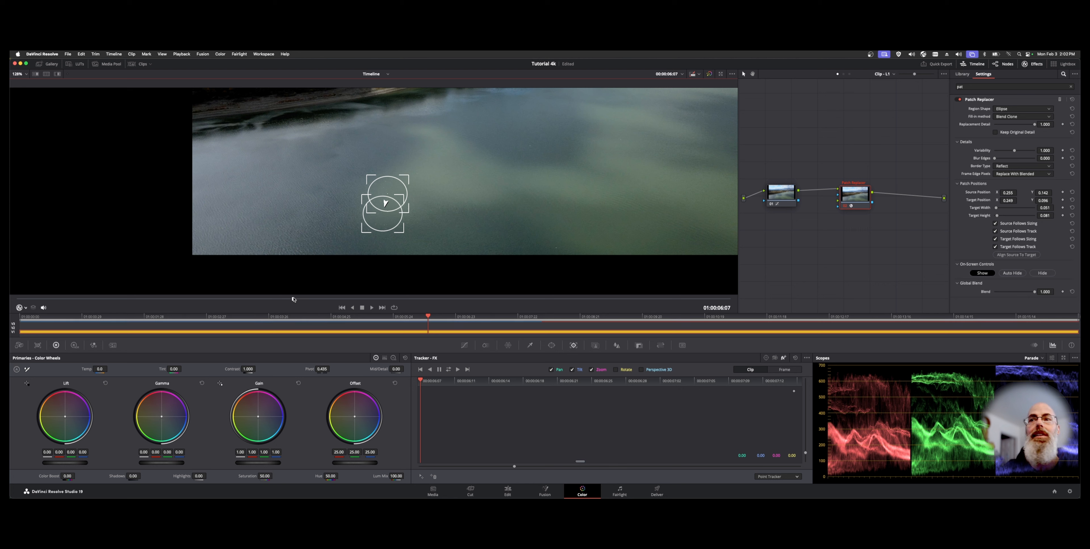
Step: Scrub through the clip to check the patch, and hide the on-screen controls
drag(293, 299, 536, 299)
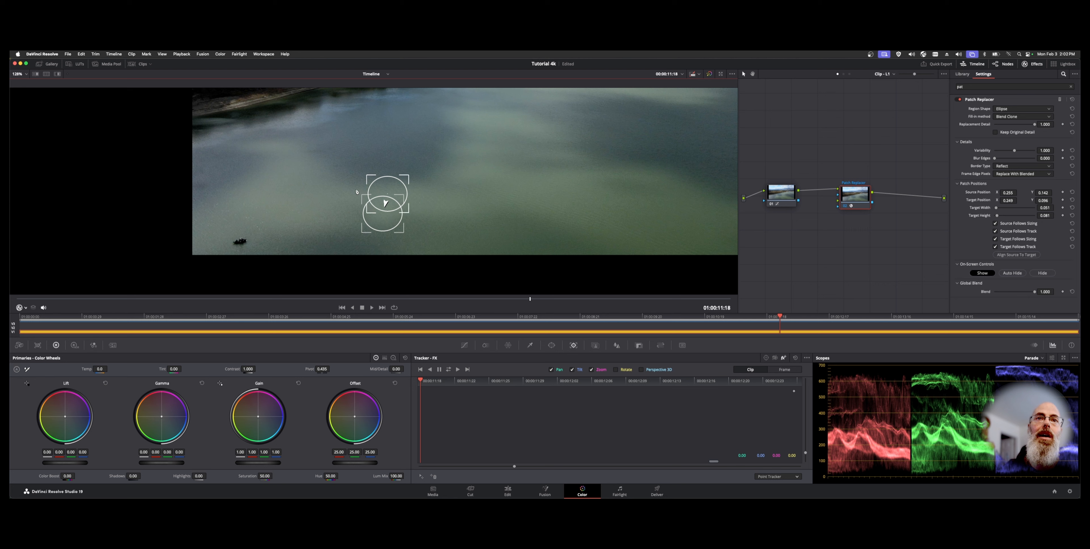
drag(530, 299, 308, 317)
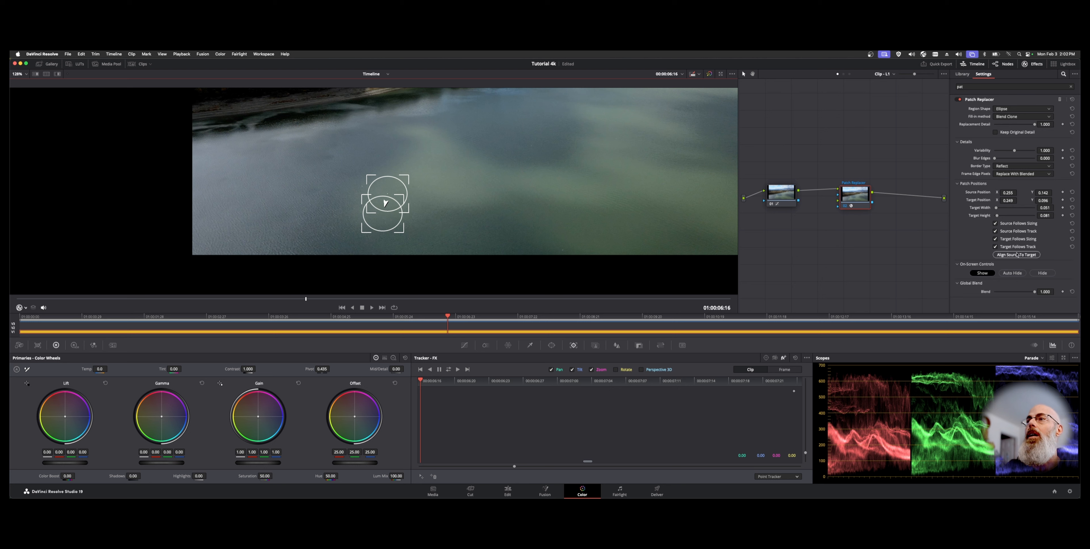
click(1036, 273)
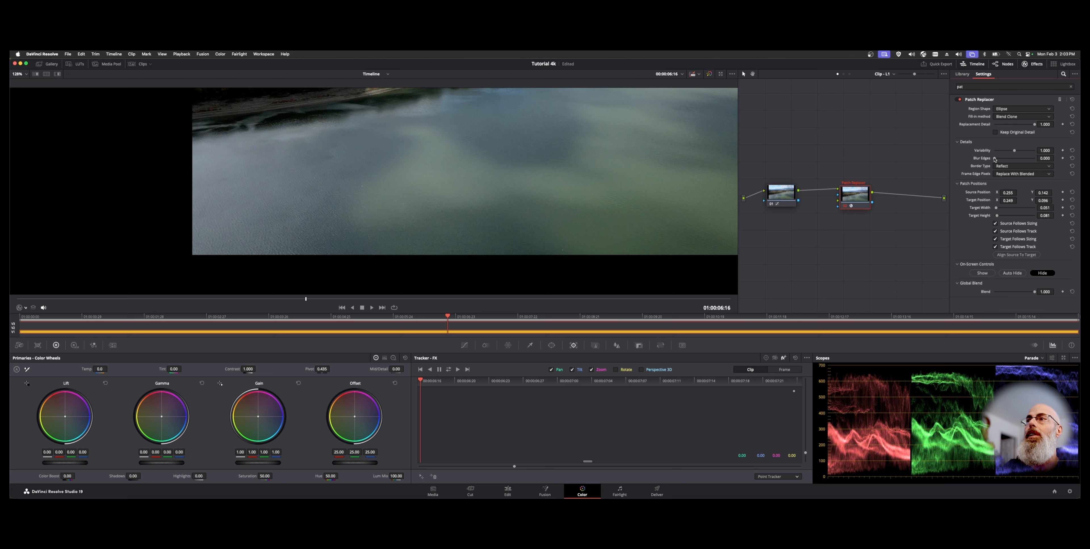
Step: Set Blur Edges to 0.248
drag(994, 159, 1056, 161)
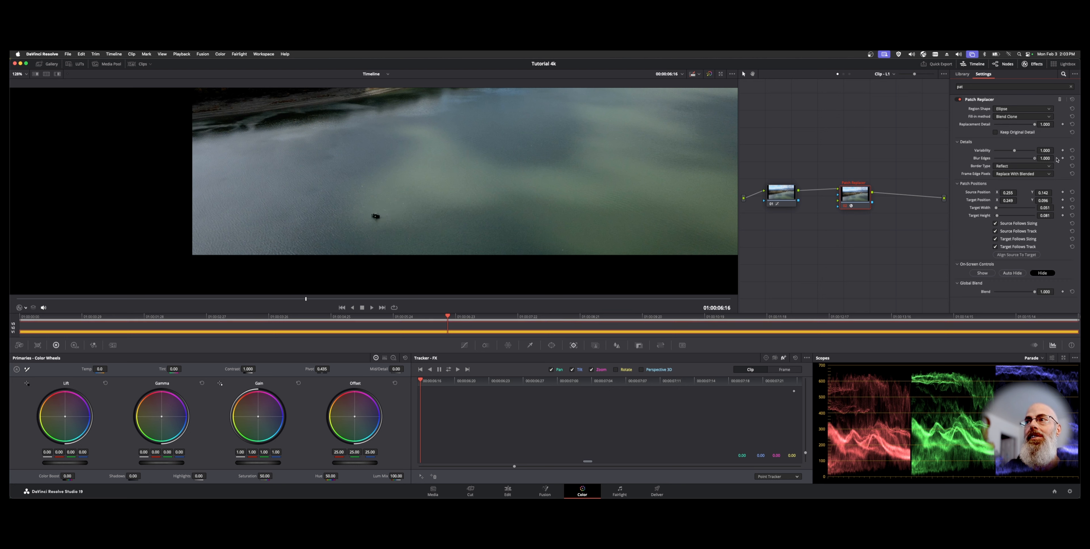
click(1071, 158)
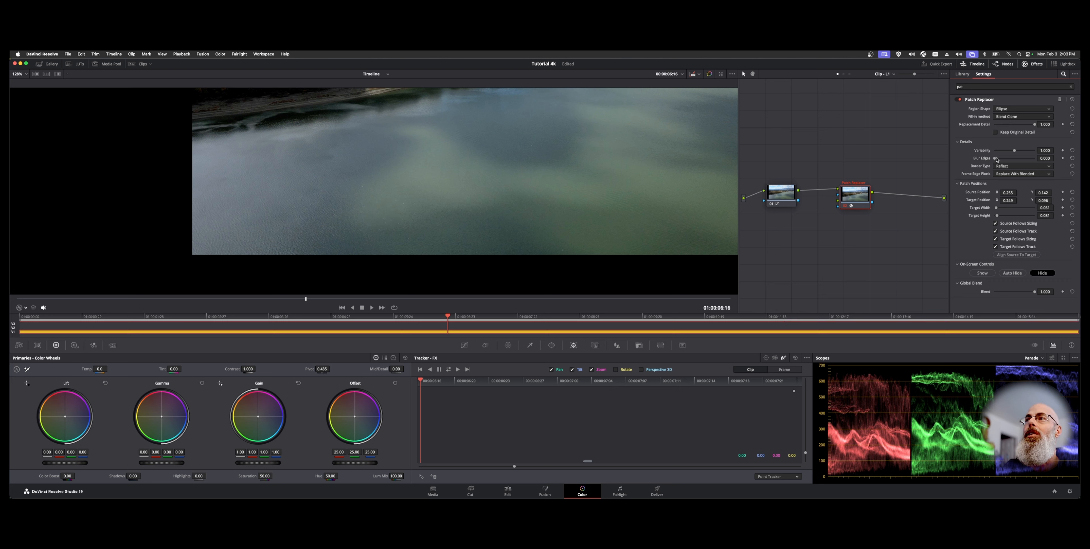
drag(994, 159, 1007, 159)
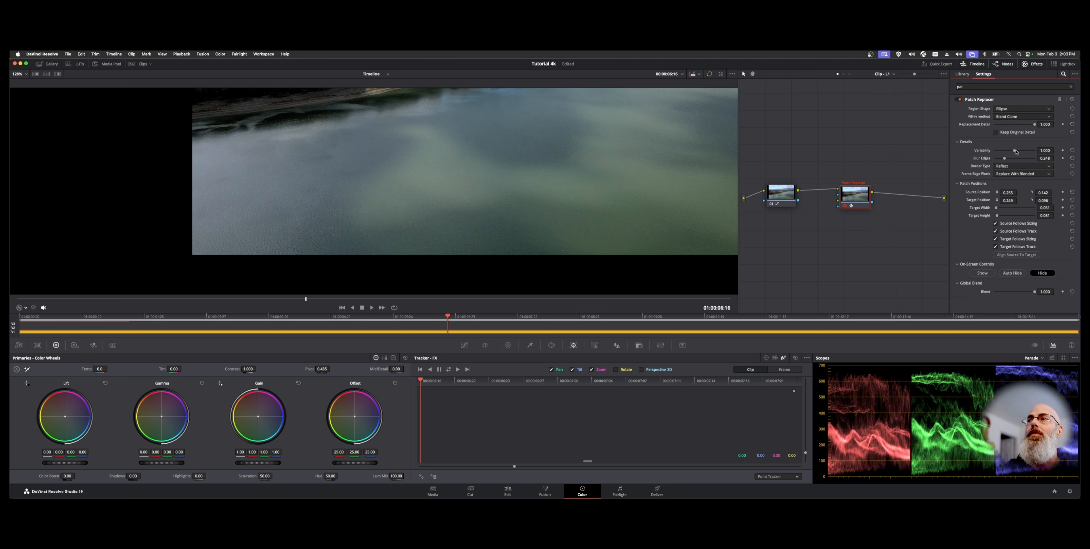
Step: Set Variability to 1.163
drag(1016, 151, 1014, 151)
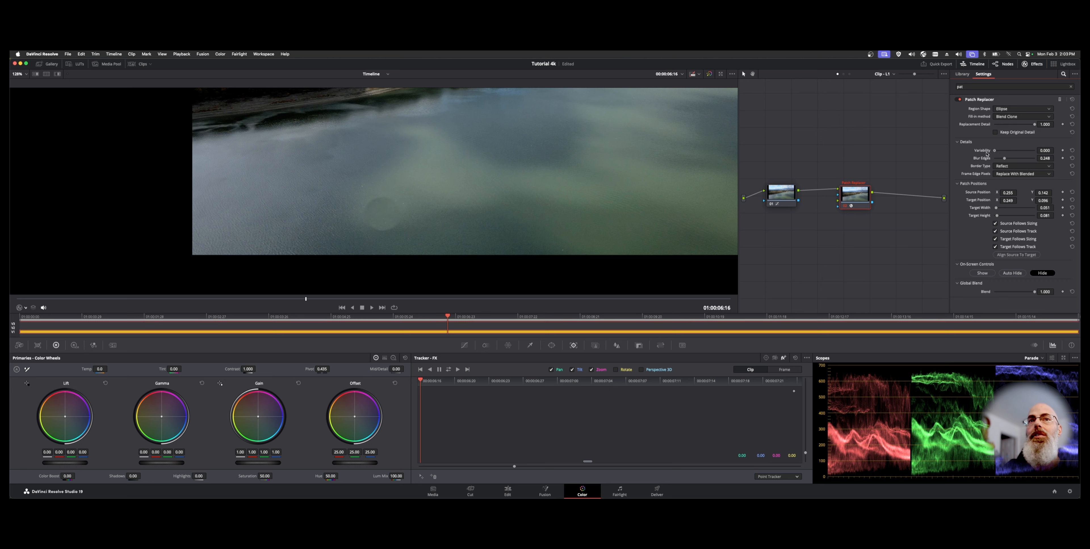
drag(992, 151, 1018, 152)
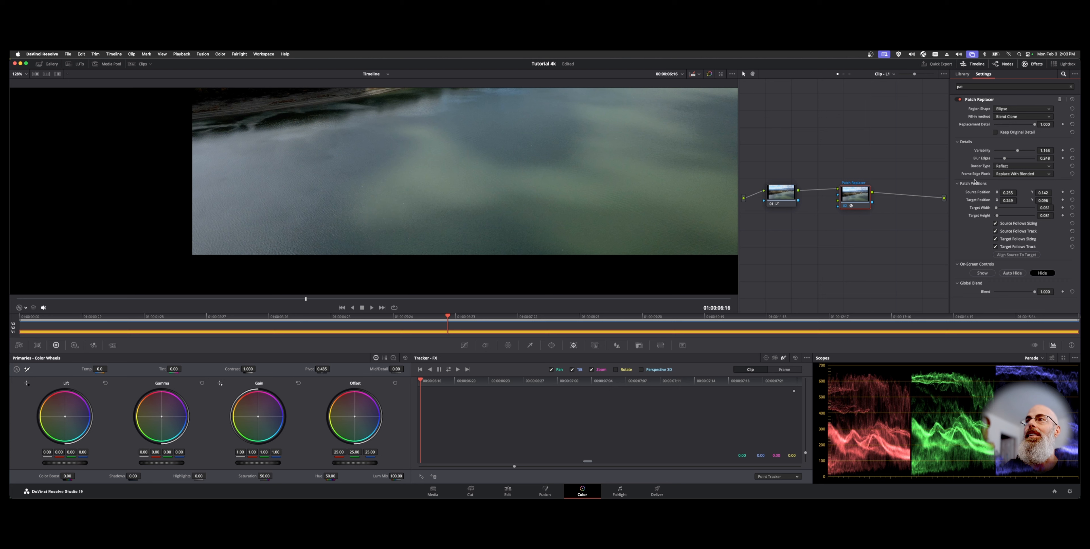
Step: Set the Border Type to Wrap-Around, trying Black and Reflect along the way
click(1024, 166)
click(1021, 175)
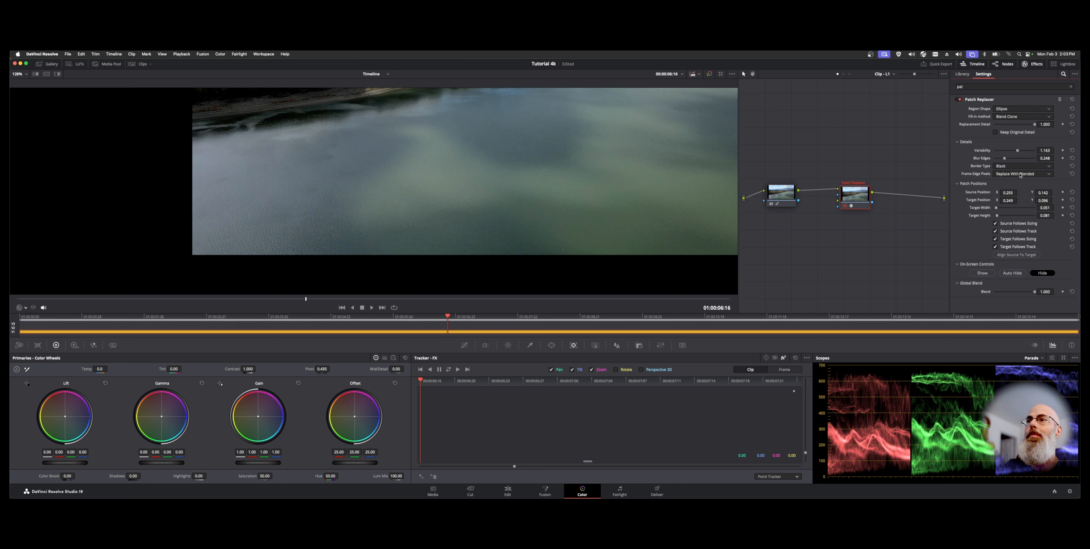
click(1024, 166)
click(1024, 181)
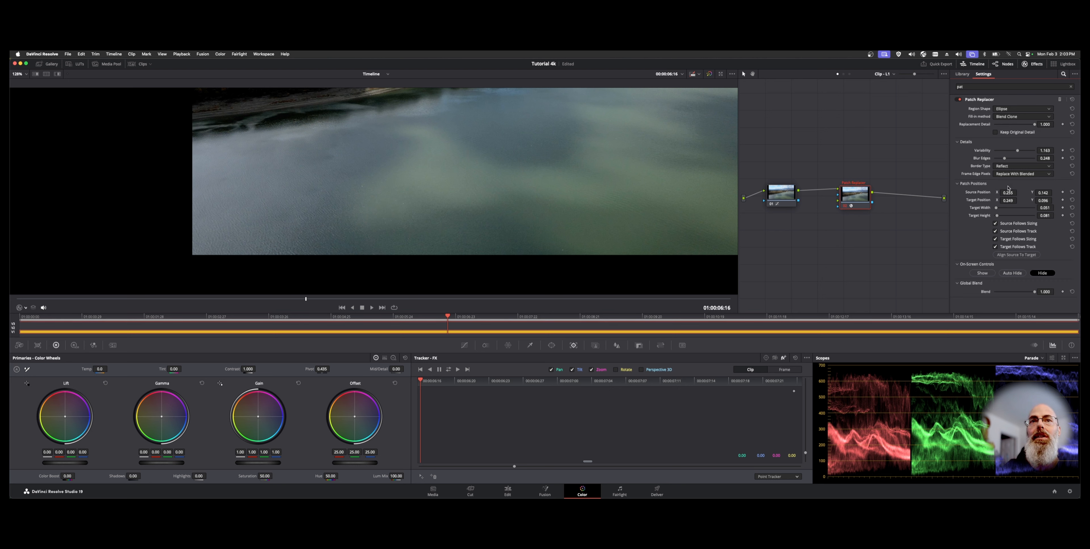
click(1026, 166)
click(1017, 192)
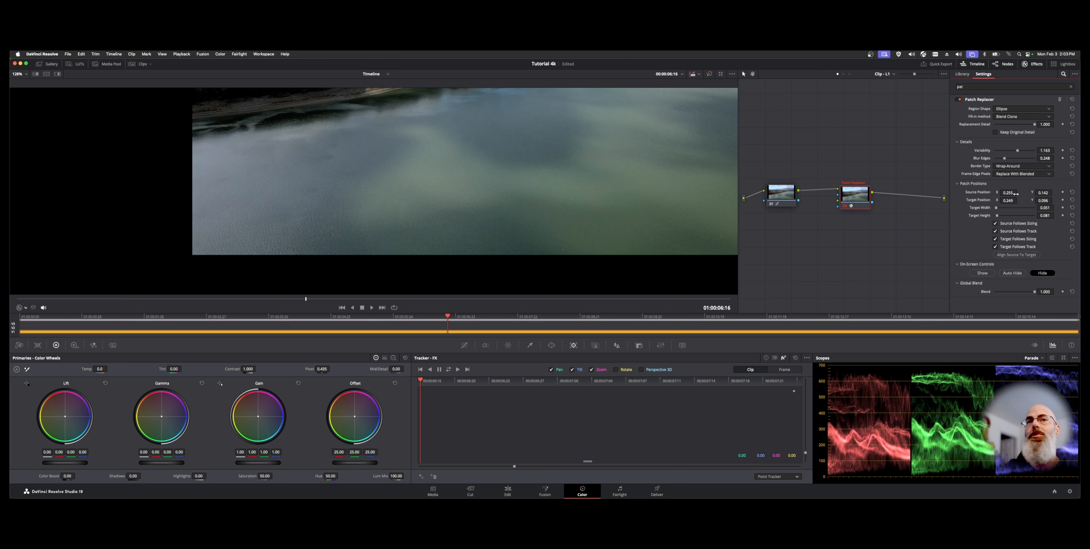
Step: Set Frame Edge Pixels to Replace With Blended, trying From Source Patch first, and set the Border Type to Black
click(1023, 174)
click(1020, 182)
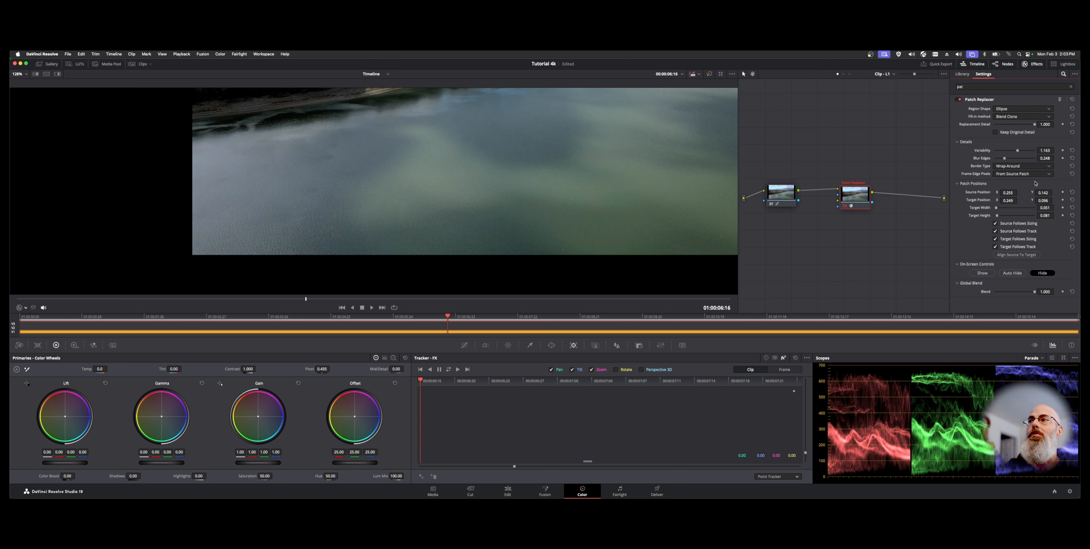
click(1028, 174)
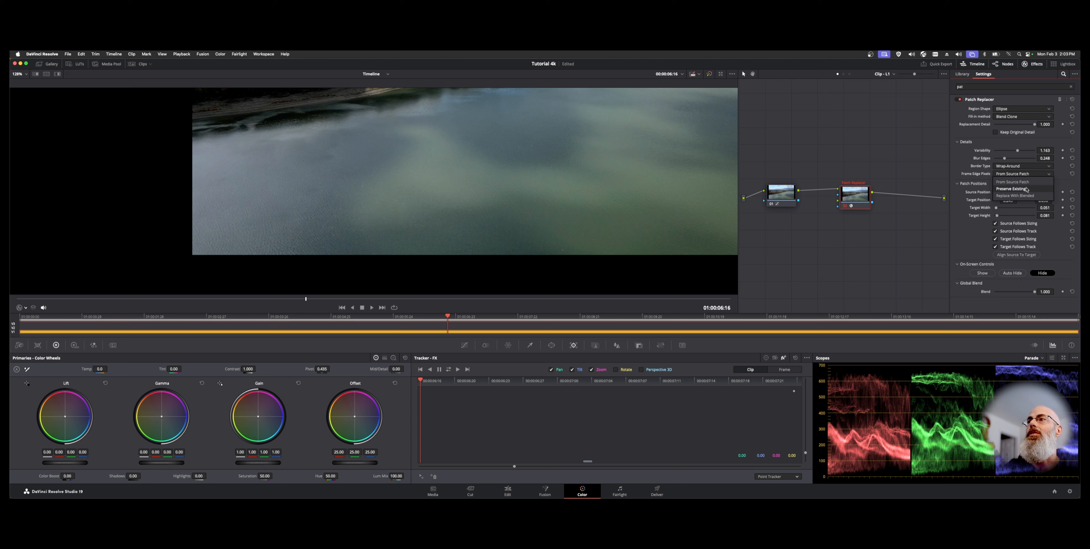
click(1016, 195)
click(1016, 166)
click(1015, 193)
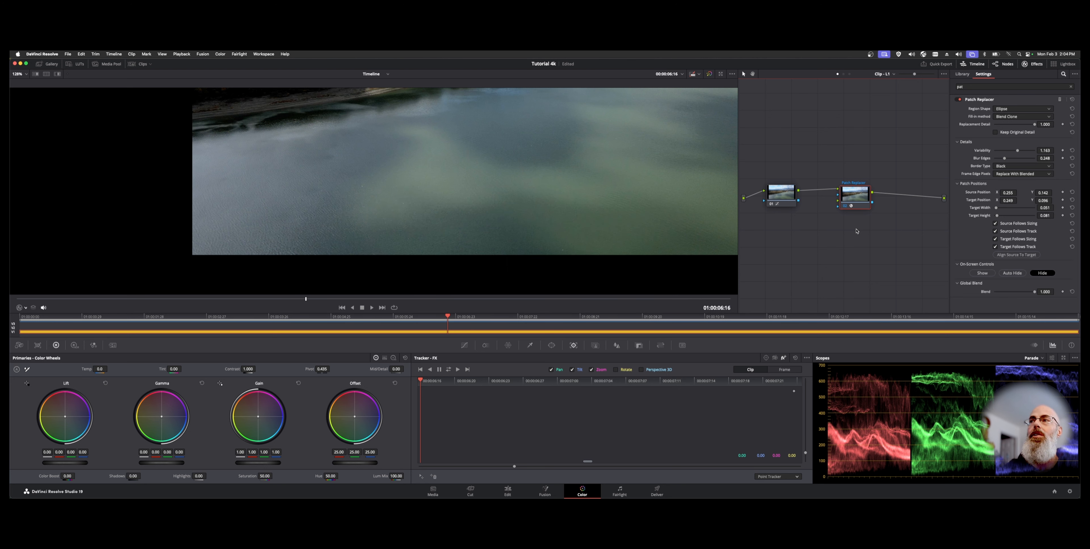
Step: Enable Keep Original Detail, switch to the FX tracker palette and fit the clip in the viewer
click(1013, 133)
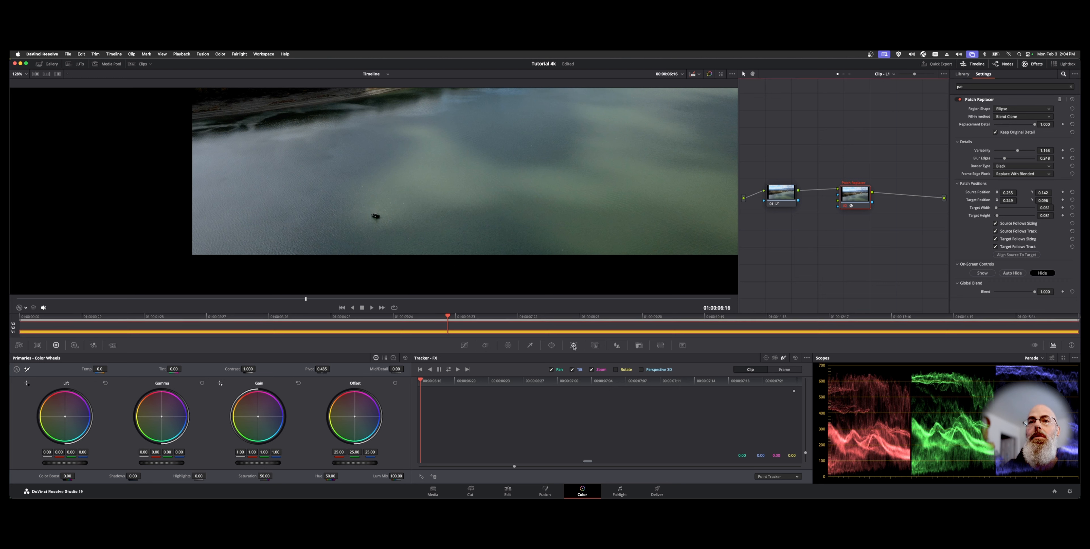
click(464, 345)
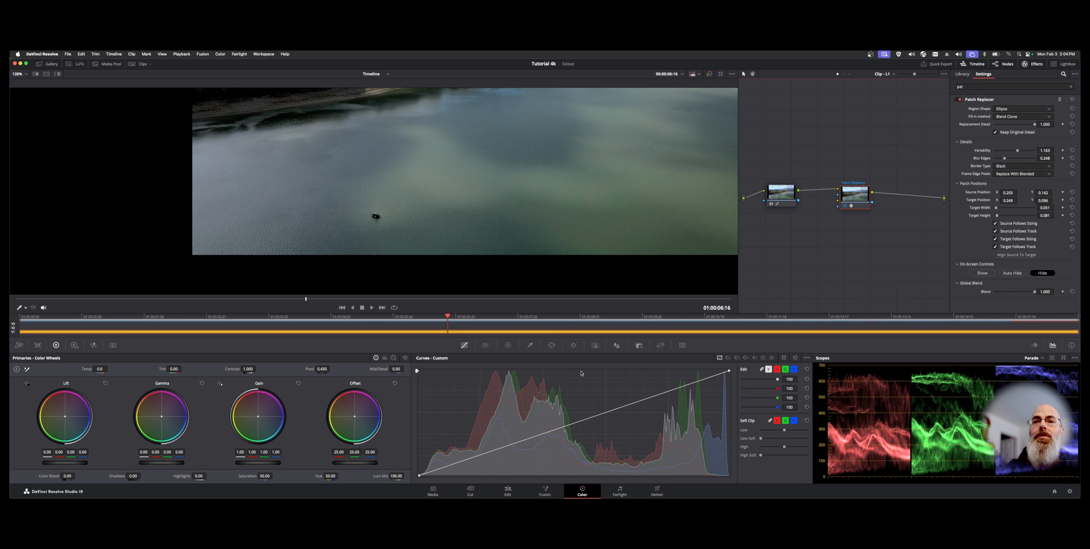
click(574, 345)
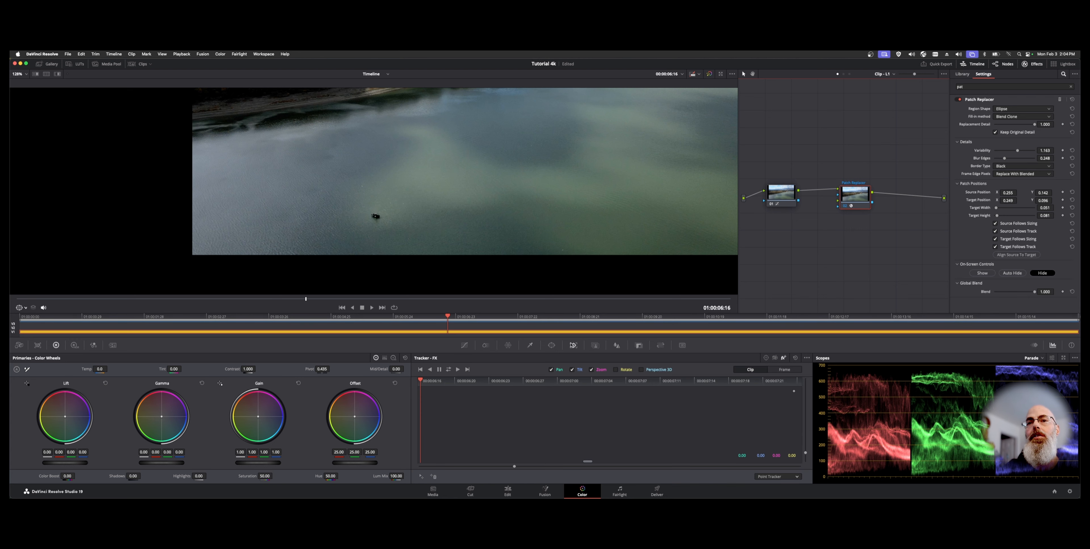
click(766, 358)
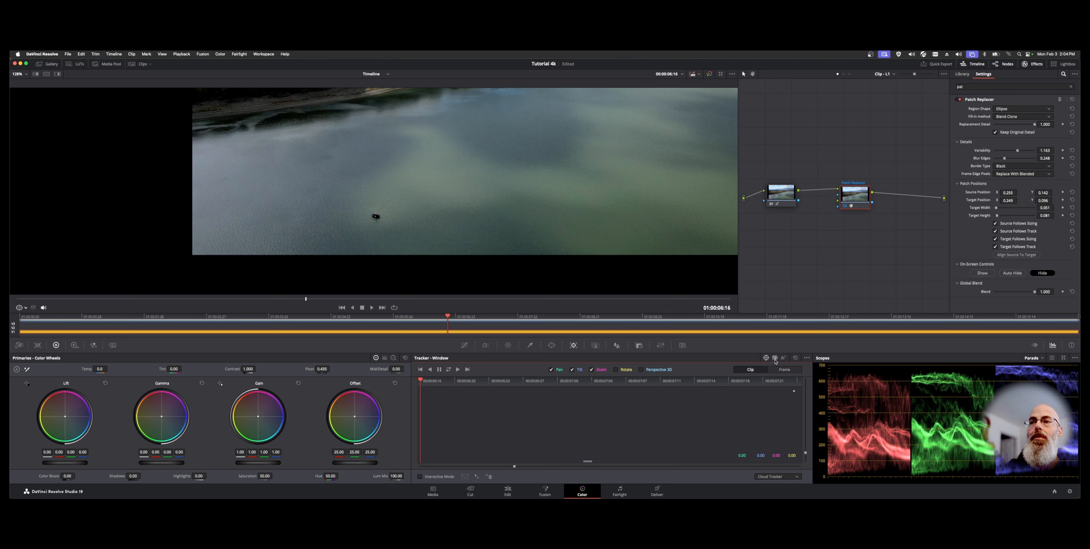
click(782, 358)
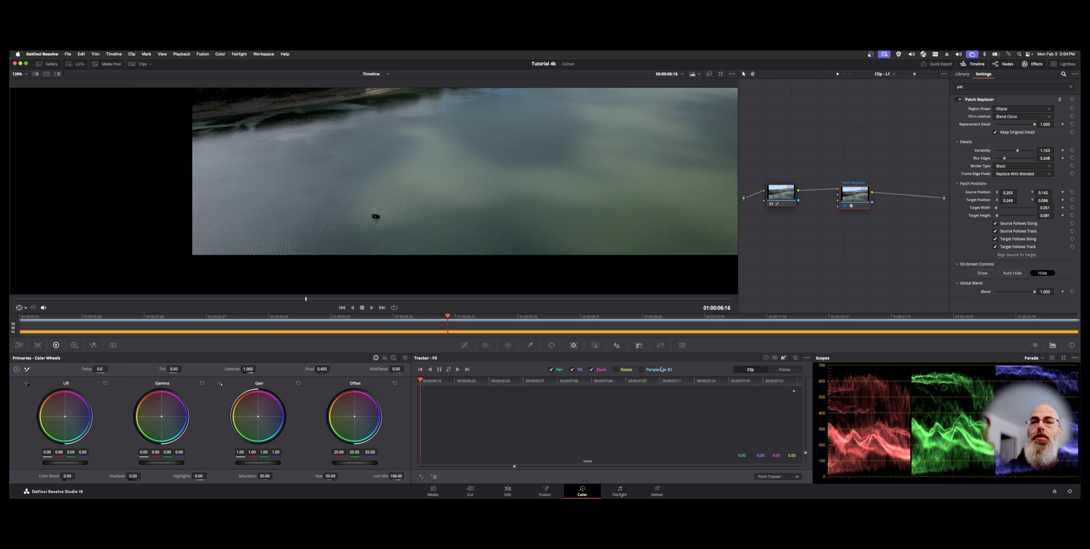
key(shift+z)
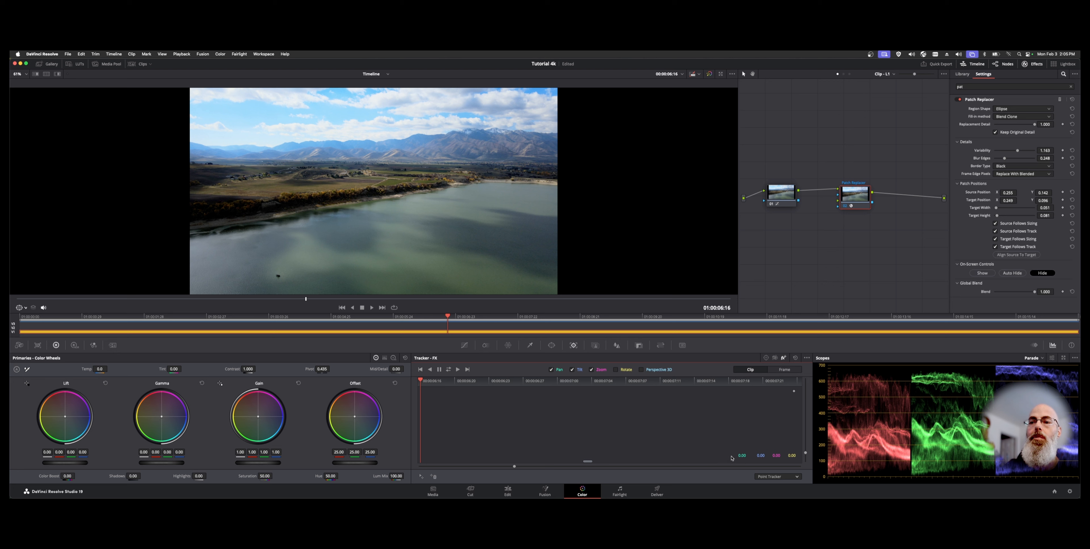
Step: Choose Point Tracker and place the tracking point on the floating object near the lower left of the frame
click(769, 477)
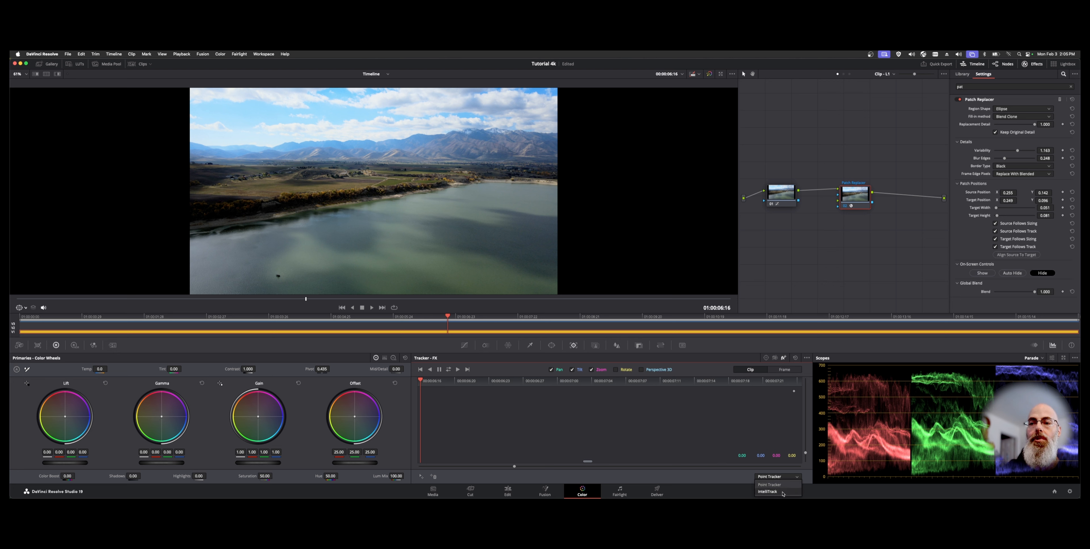
click(789, 486)
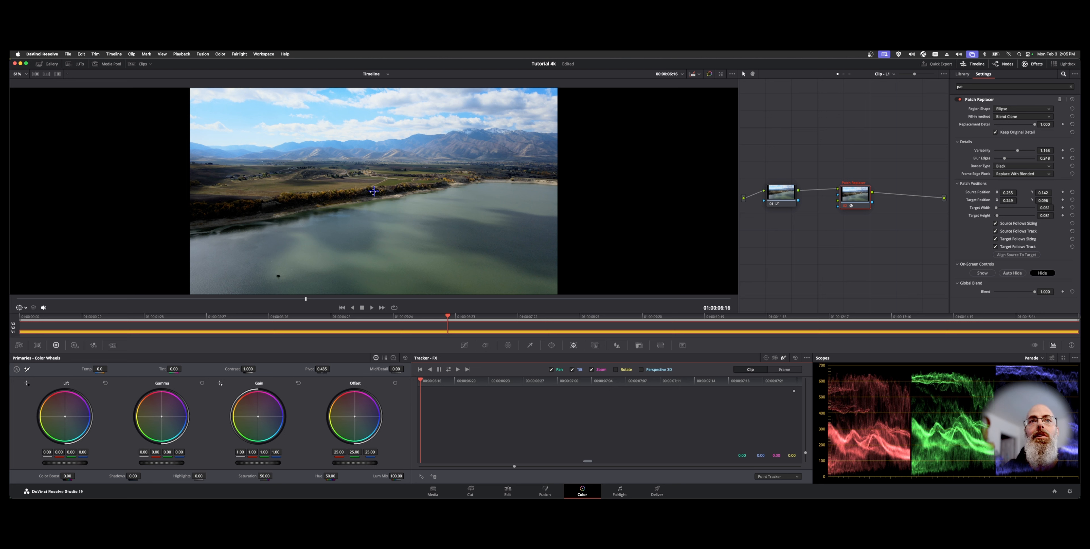
drag(374, 191, 278, 276)
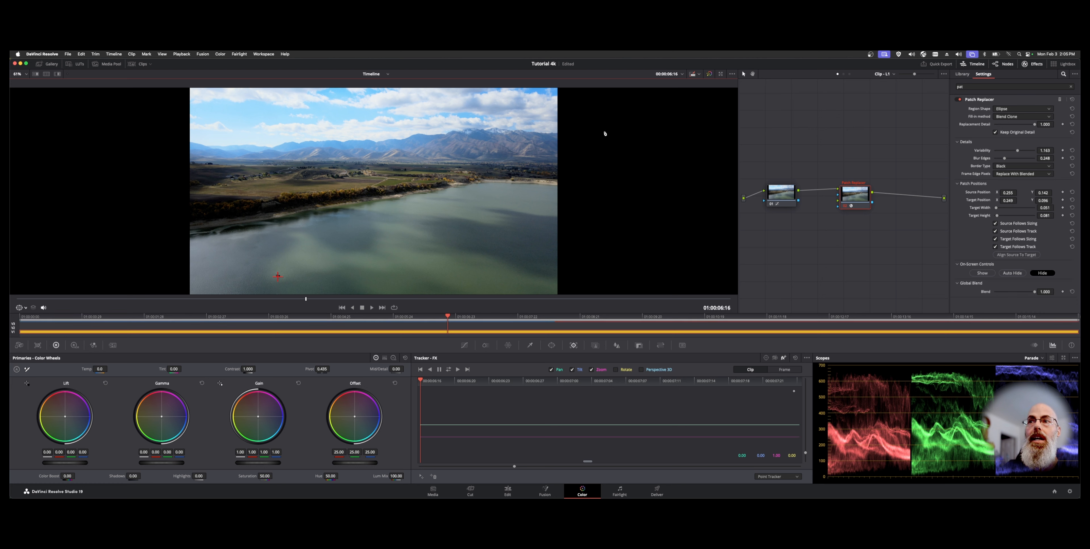
Step: Reselect the Patch Replacer node and track the point forward and reverse
click(772, 191)
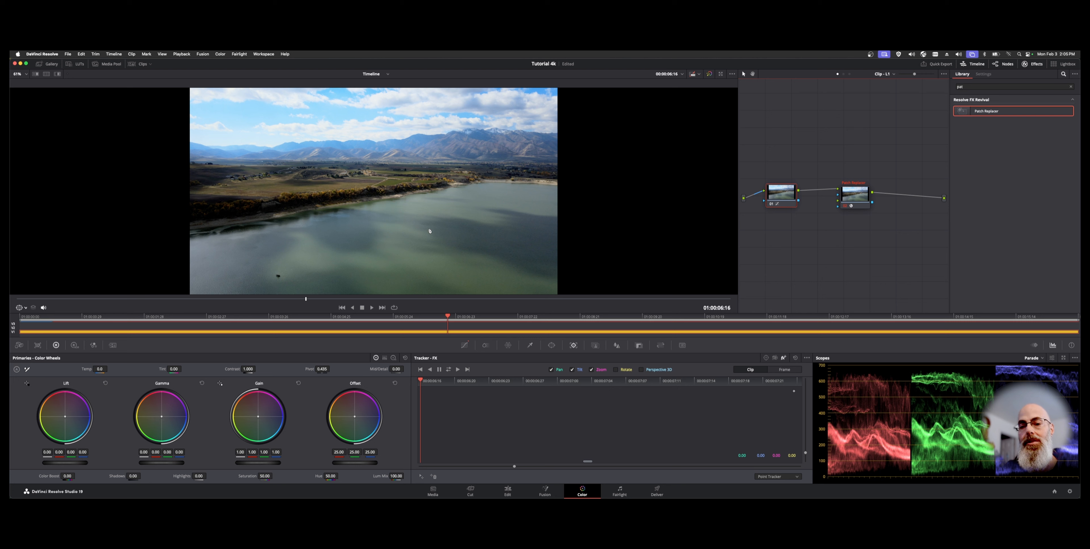
click(859, 194)
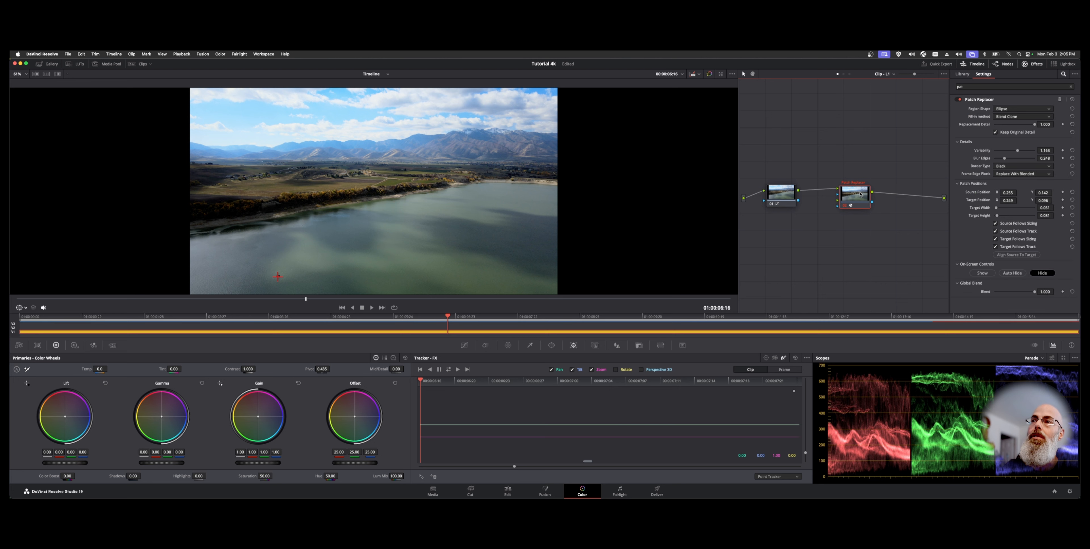
click(449, 369)
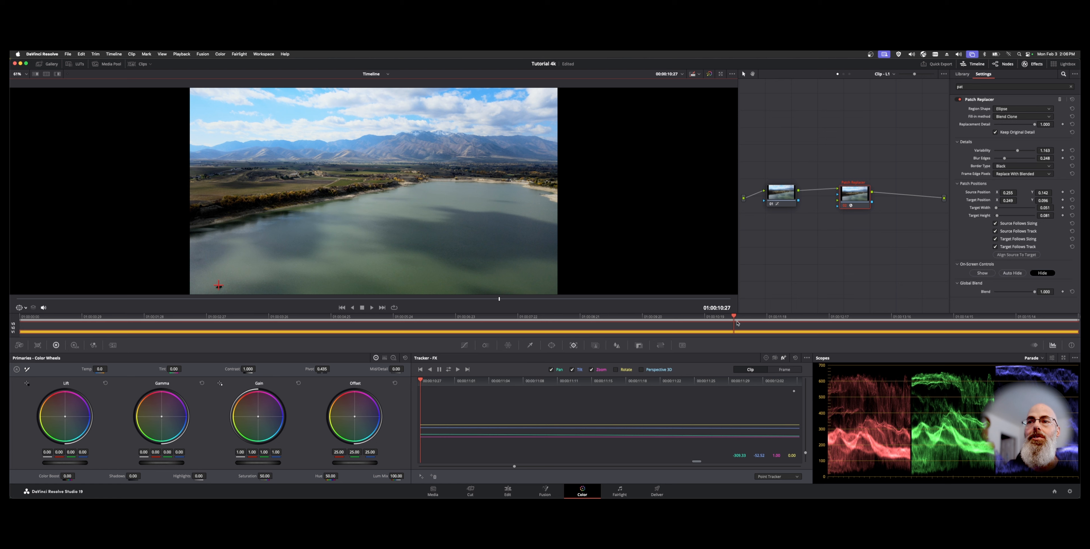
Step: Scrub through the tracked section and inspect the track in the tracker graph
drag(734, 316, 696, 317)
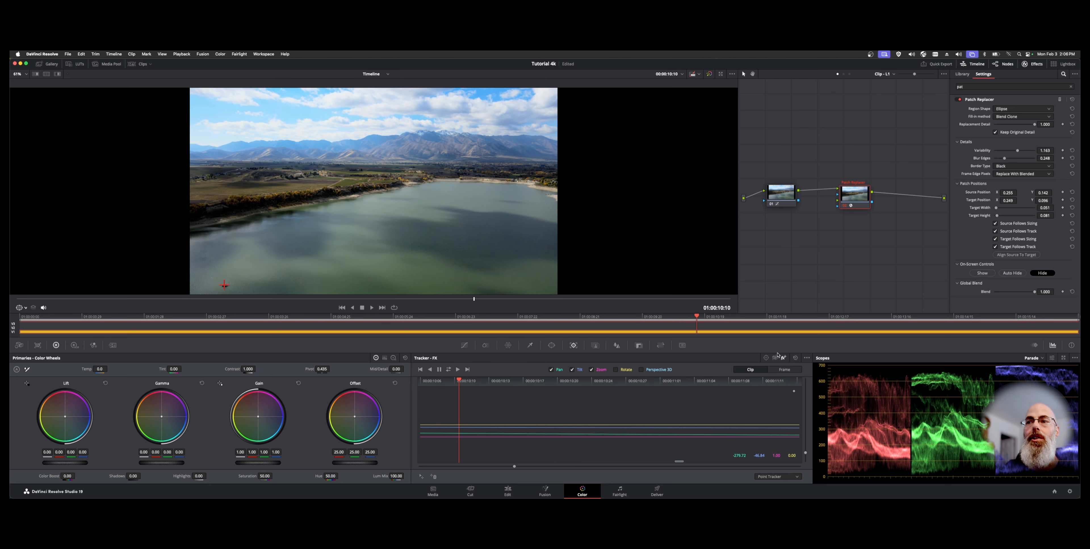
click(784, 370)
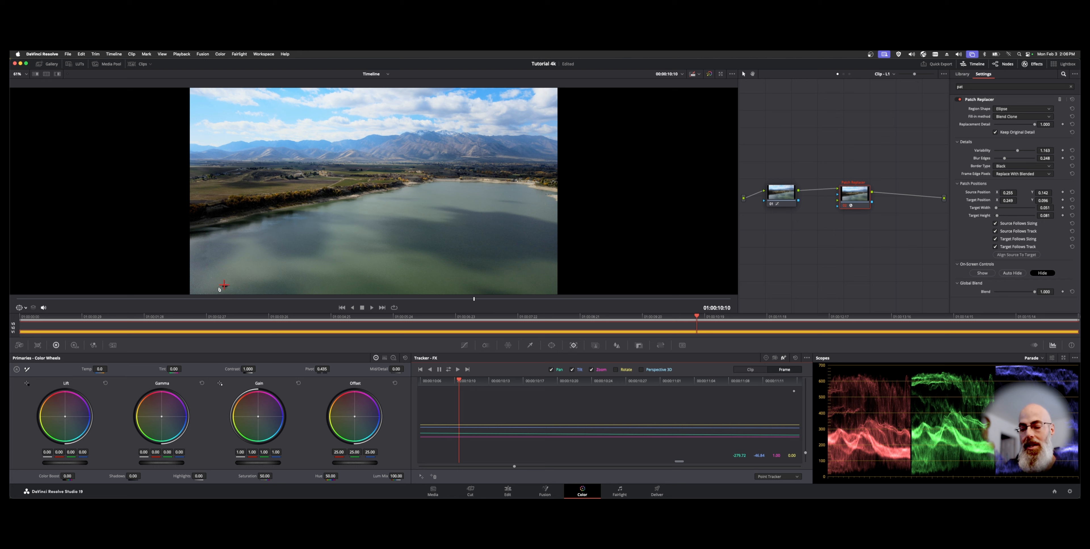
key(ctrl+t)
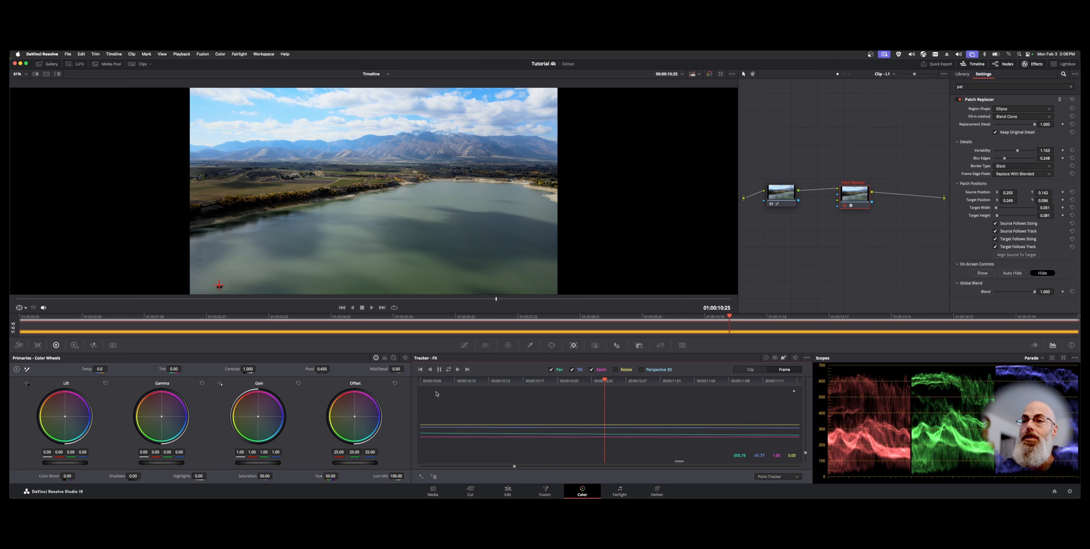
click(753, 370)
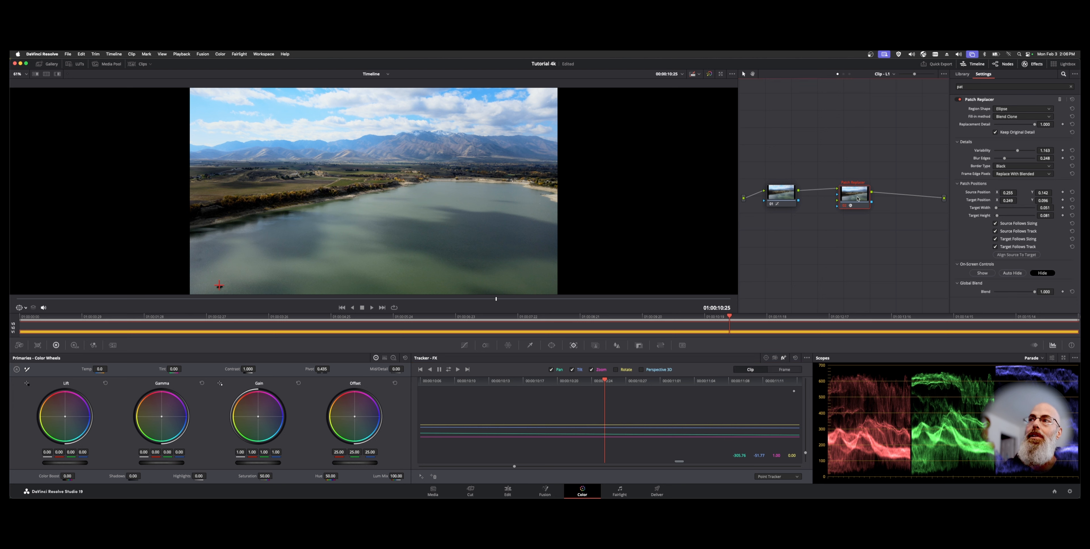
Step: Turn off Keep Original Detail and review the clip from the start in full-screen playback
click(995, 133)
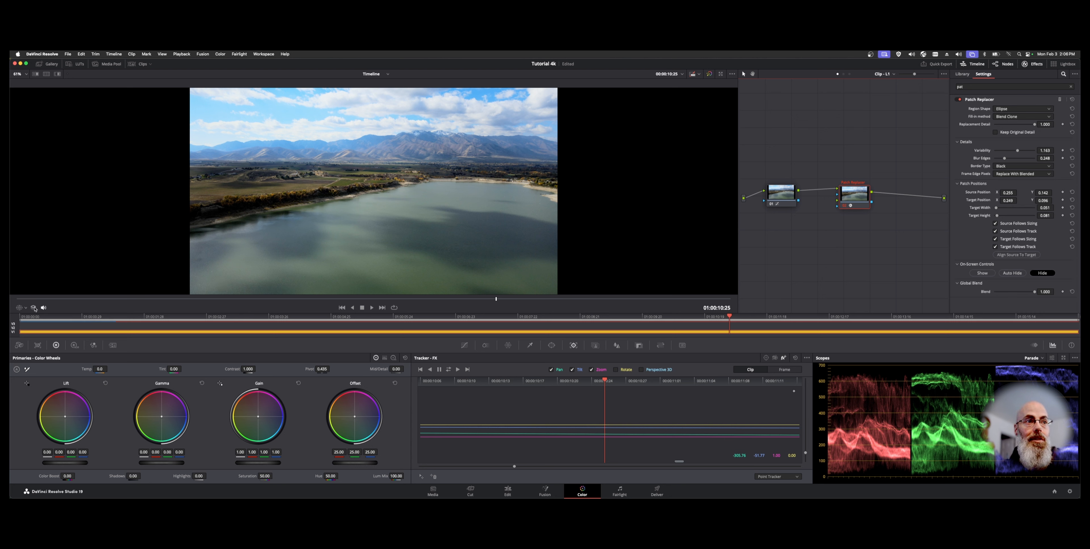
key(Home)
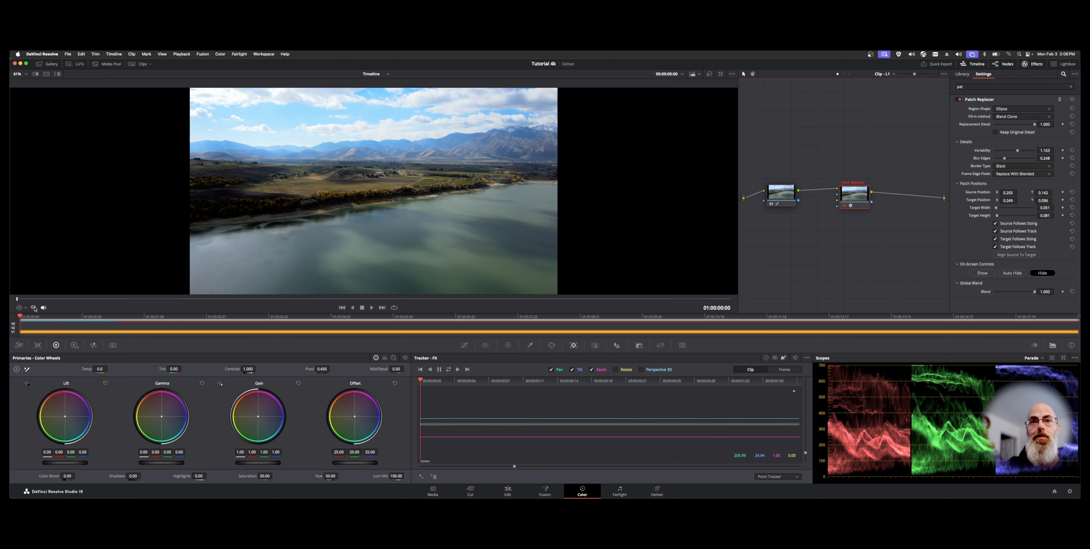
key(super+f)
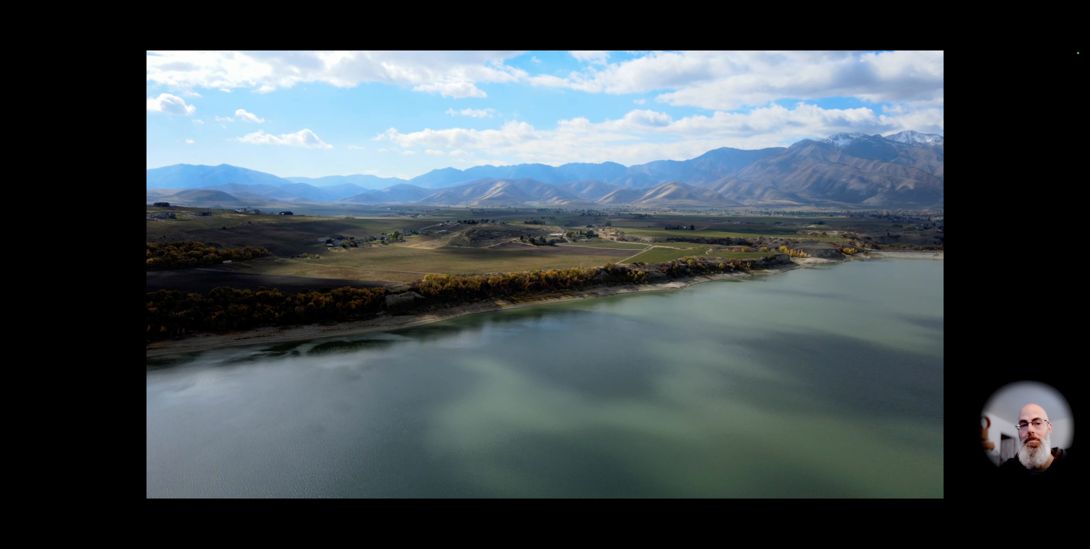
mouse_move(45, 369)
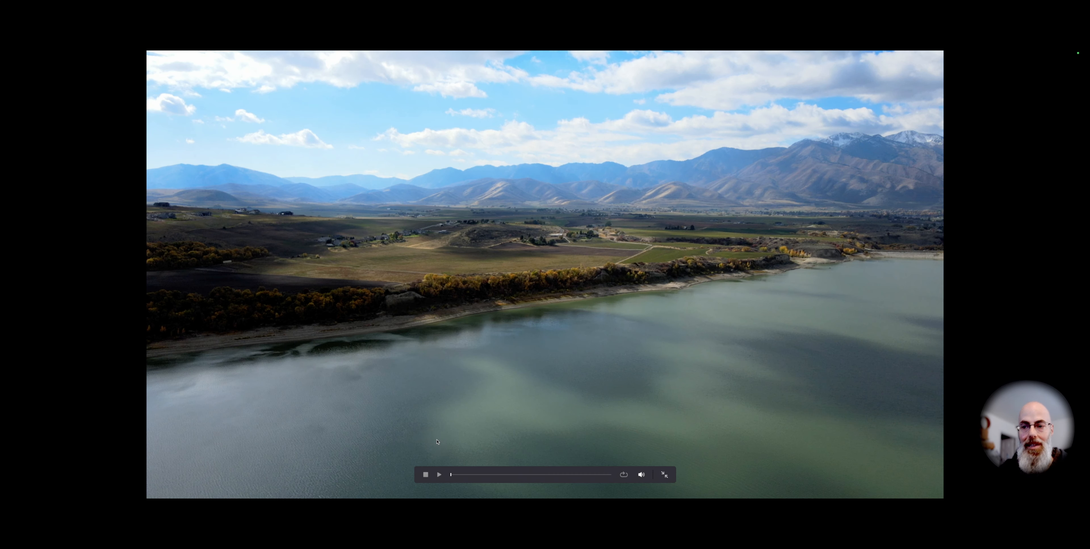
key(Escape)
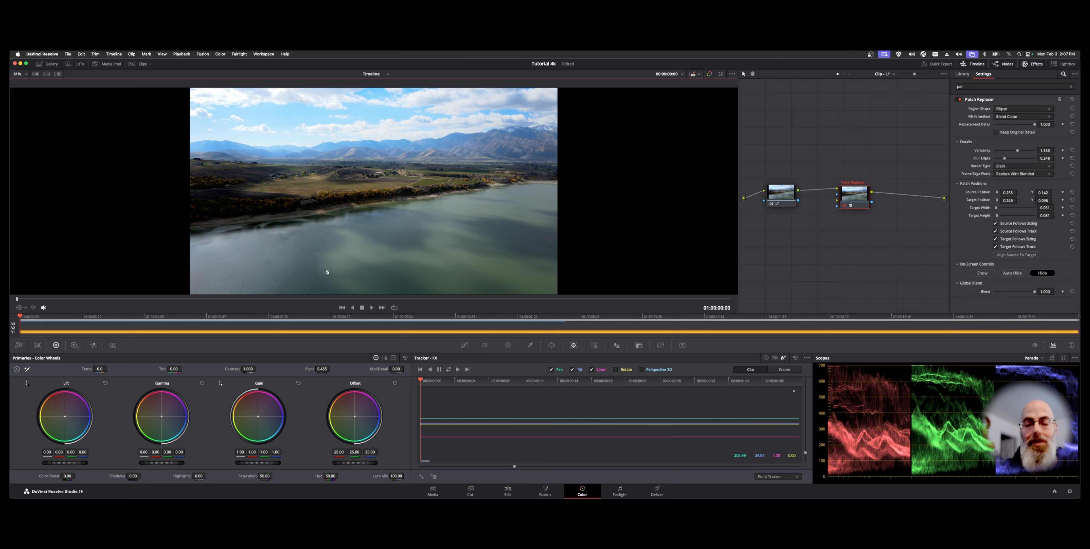
Step: Zoom into the patched area, show the OpenFX on-screen controls and enlarge the target patch slightly
scroll(321, 271, up, 2)
scroll(327, 272, down, 5)
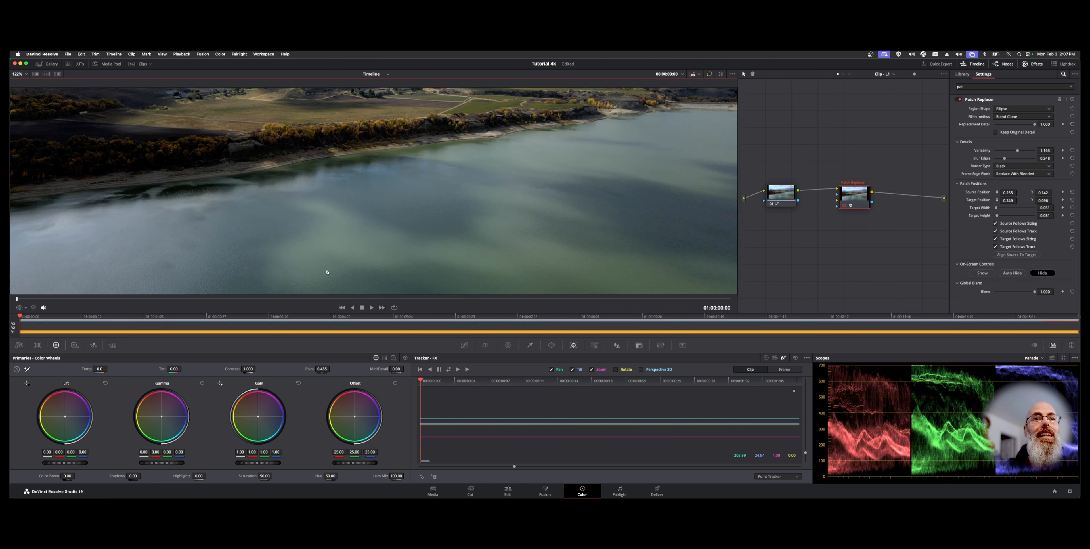
scroll(327, 271, up, 3)
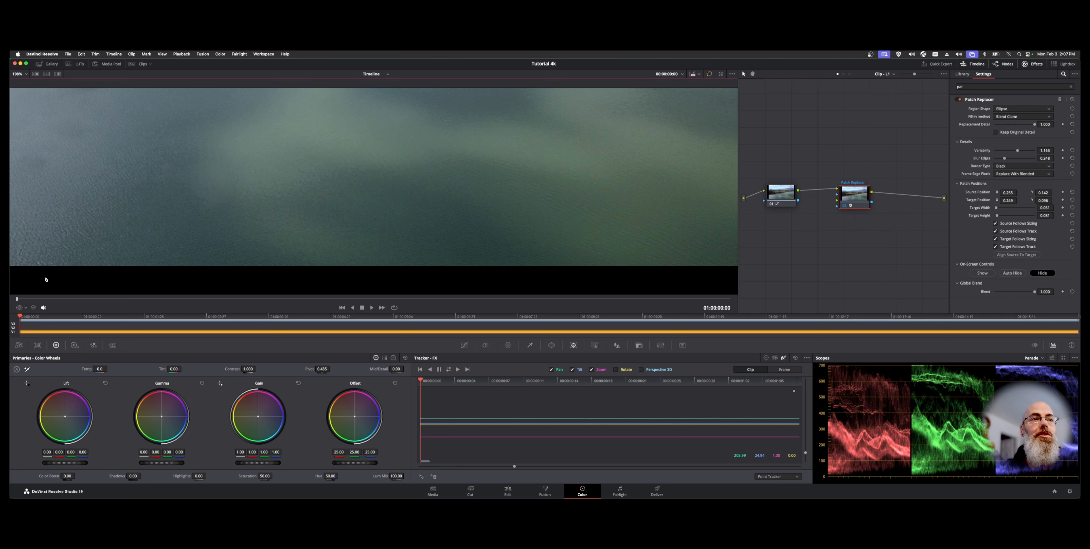
click(25, 307)
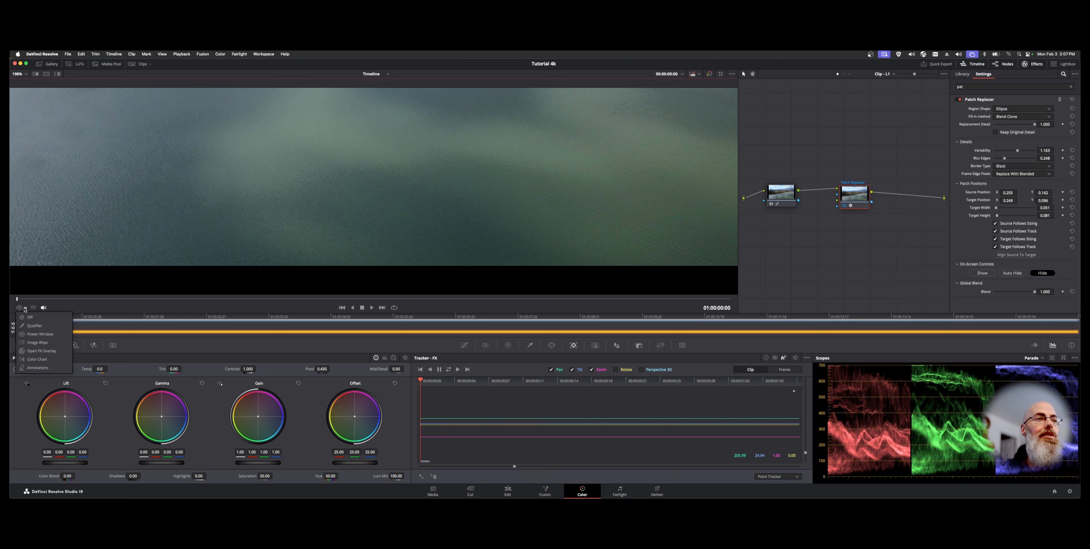
click(59, 355)
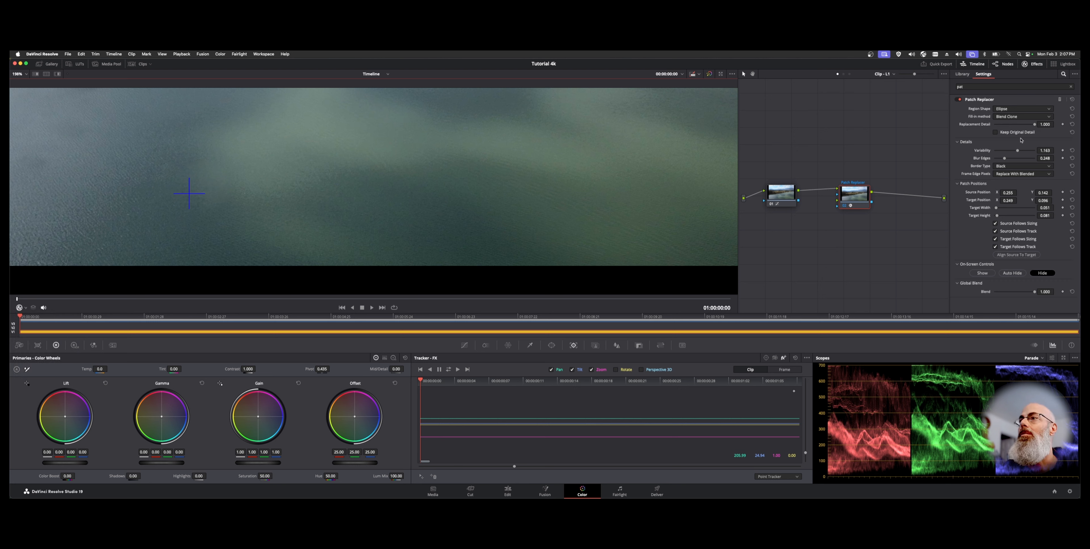
click(982, 273)
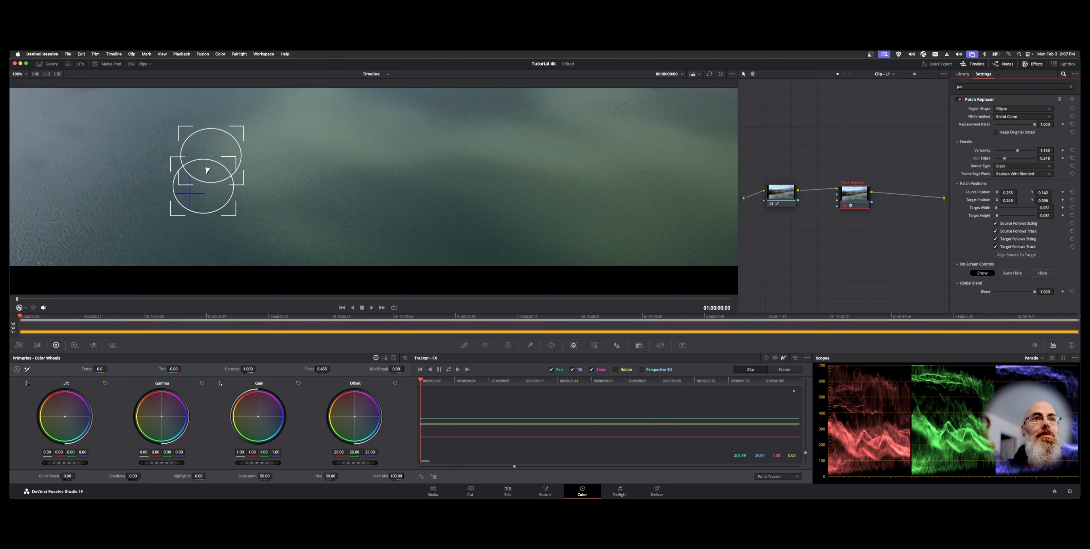
drag(1046, 208, 1061, 215)
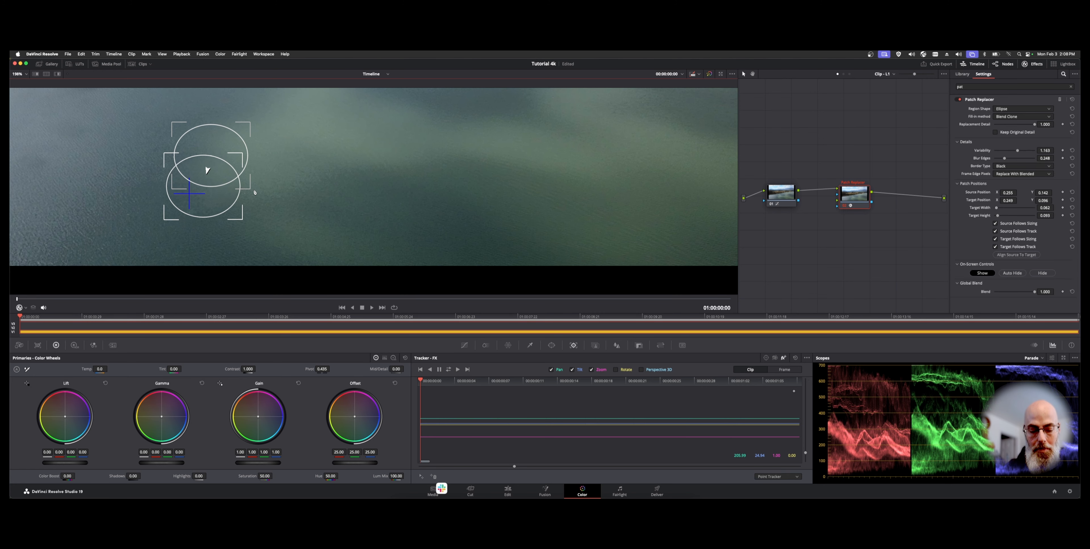
Step: Hide the on-screen overlay and raise Variability to about 1.365
key(shift+grave)
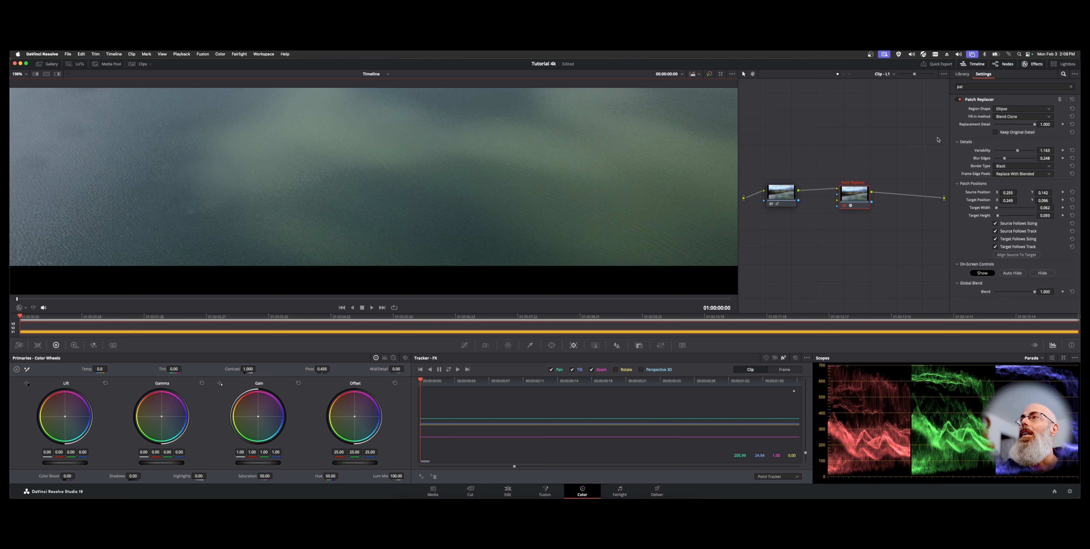
mouse_move(1017, 150)
mouse_down()
mouse_move(1008, 152)
mouse_move(1022, 156)
mouse_up()
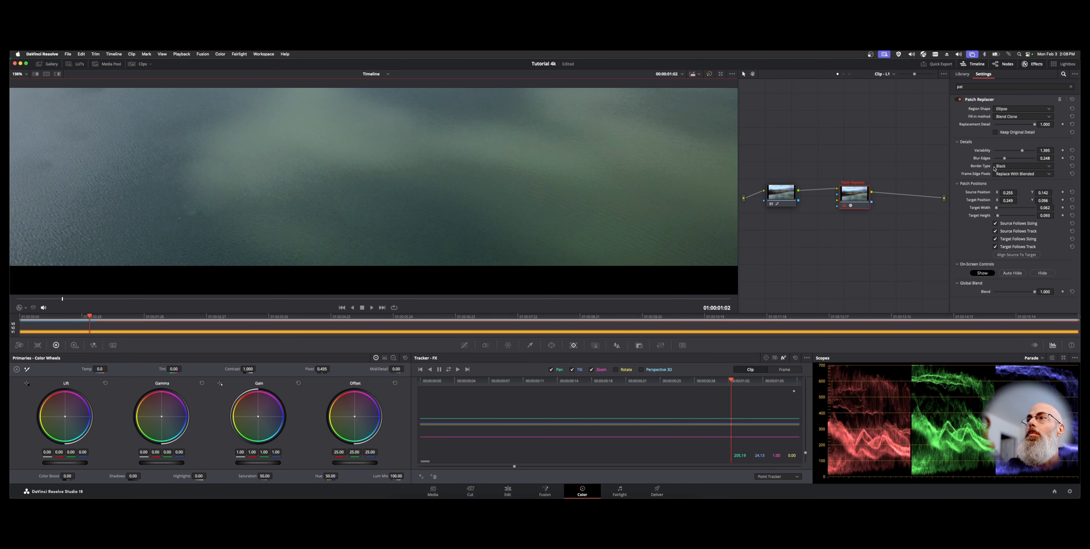
Step: Set the Border Type to Reflect after trying Replicate, and set Frame Edge Pixels to From Source Patch
click(1017, 167)
click(1012, 182)
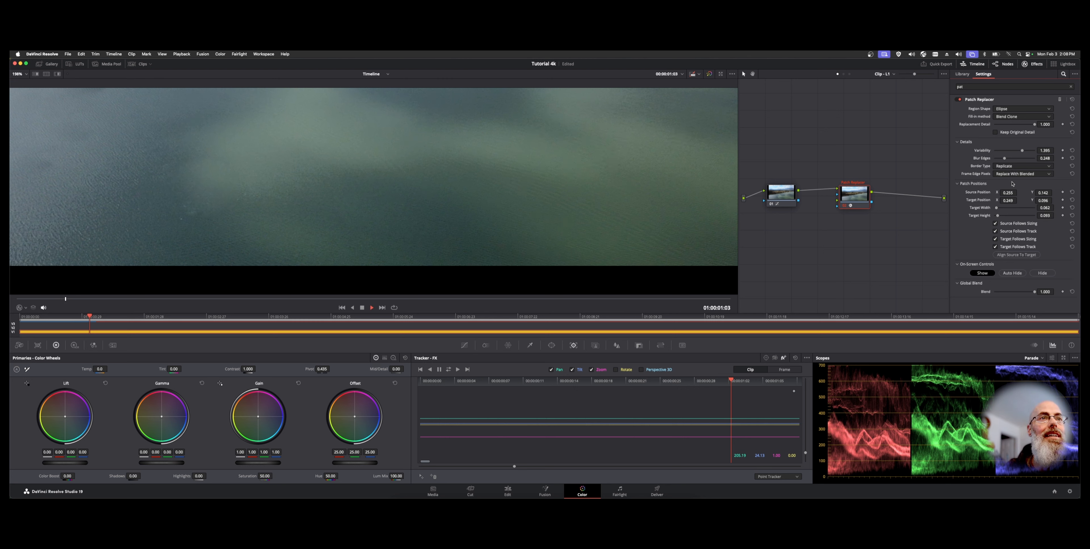
click(1016, 166)
click(1008, 187)
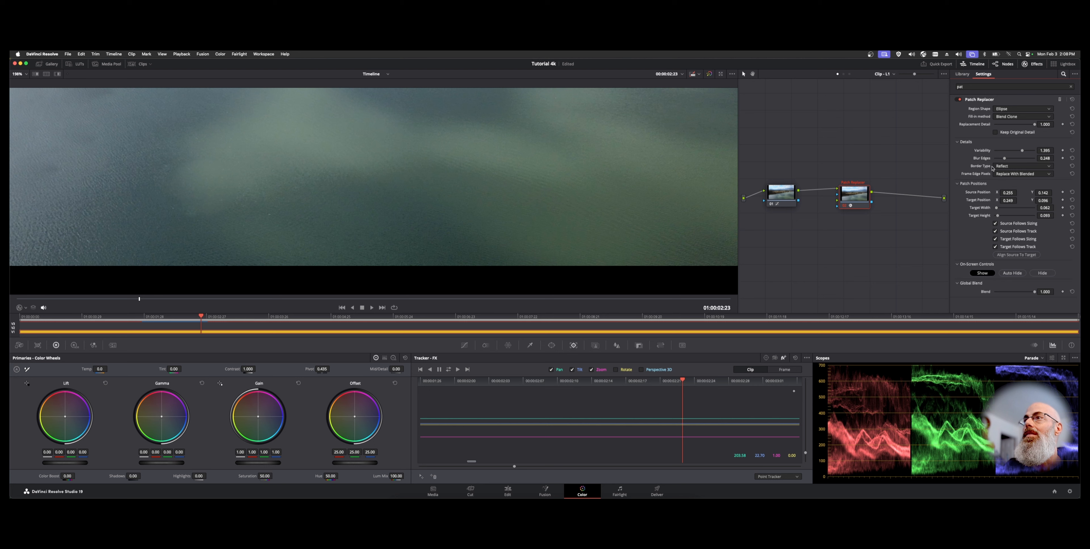
click(1012, 173)
click(1018, 182)
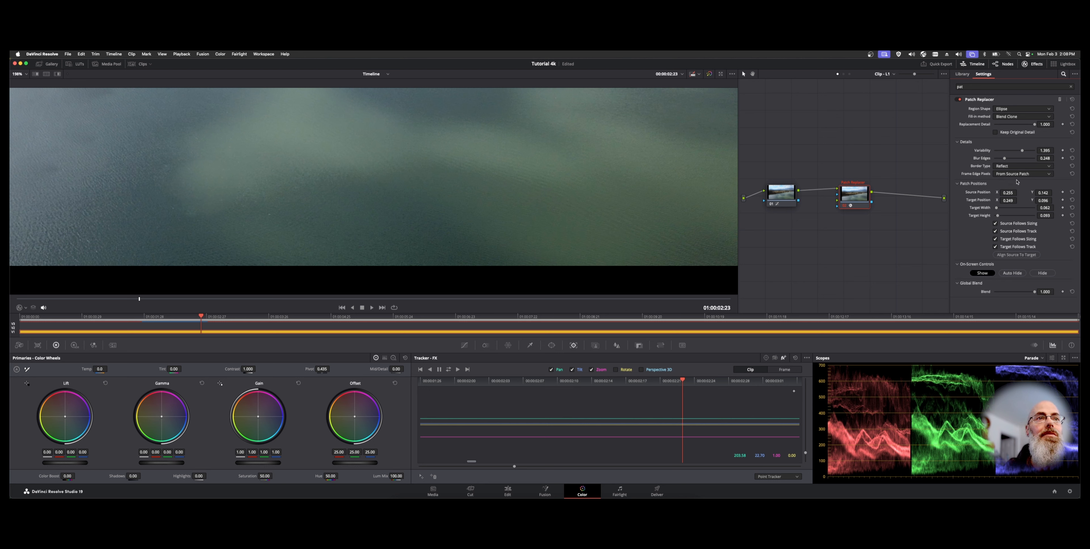
Step: Play back the patched clip and replay it from the start to check the result
key(space)
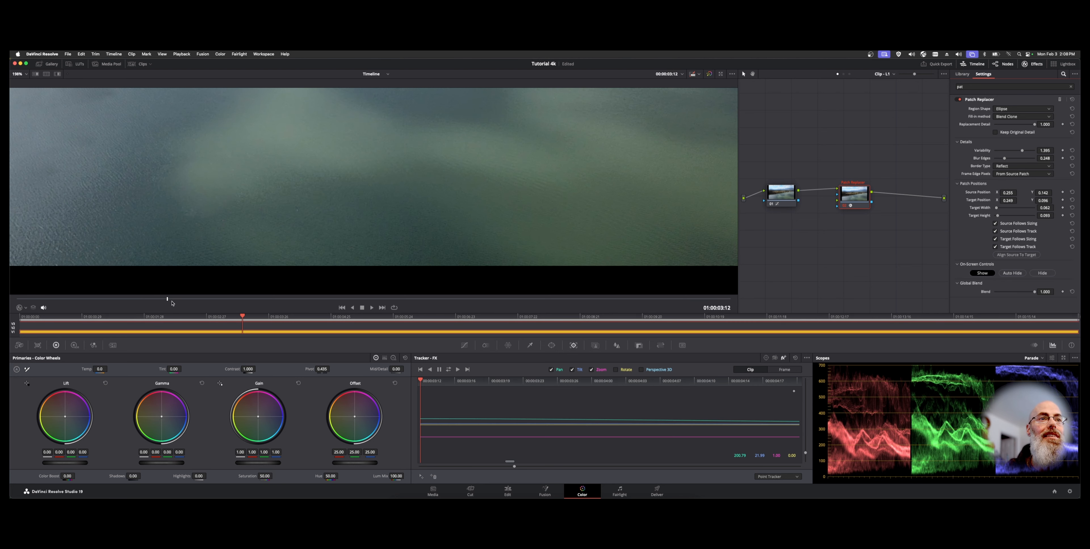
drag(168, 300, 10, 302)
key(space)
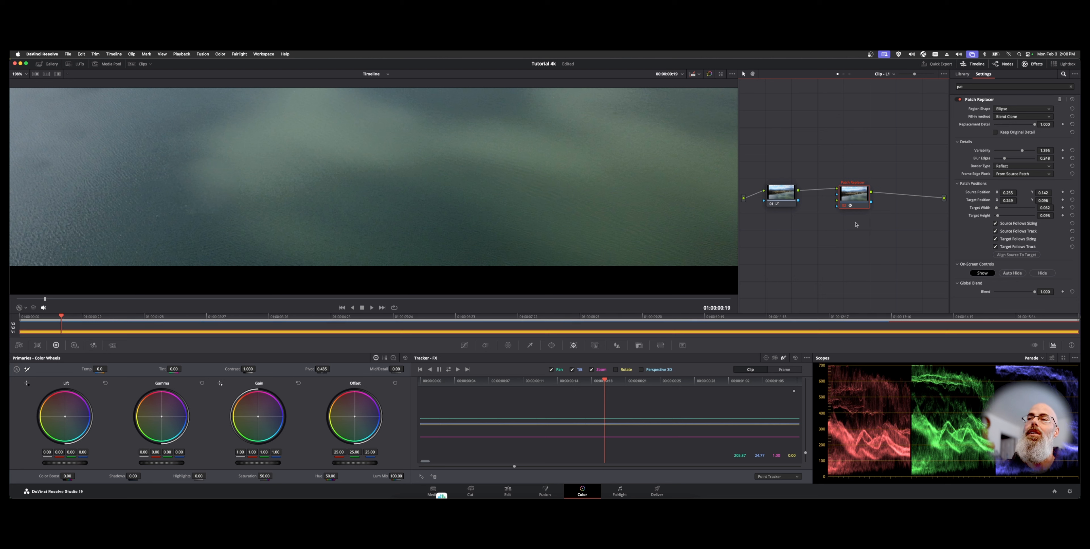
Step: Change the Node Cache setting of the Patch Replacer node
right_click(847, 199)
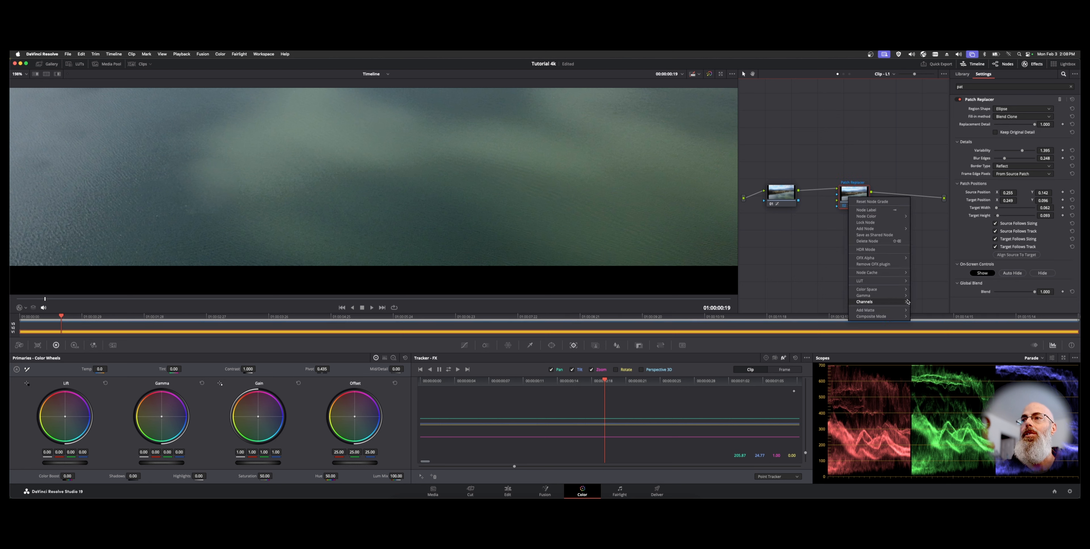
mouse_move(891, 274)
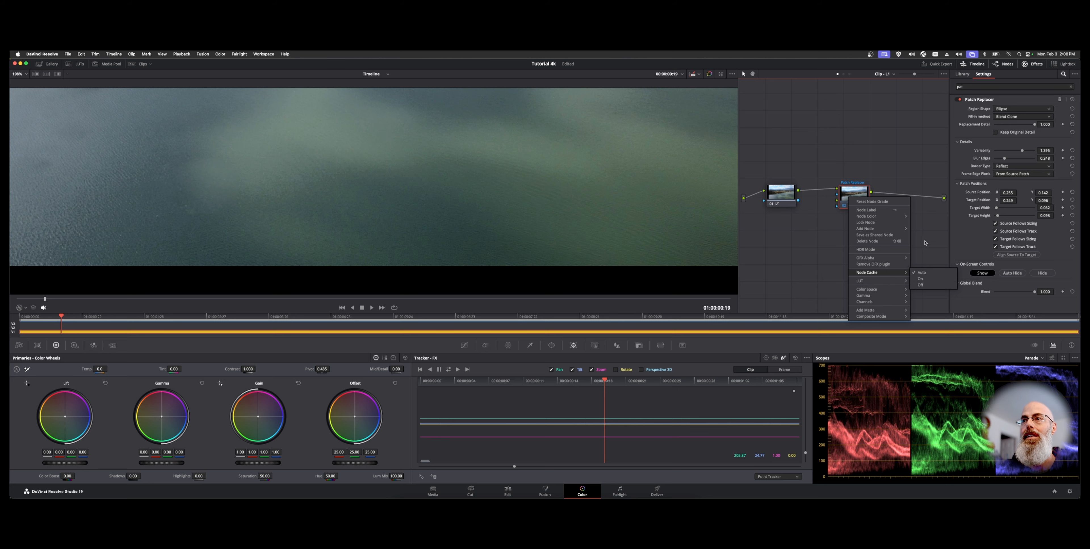
click(933, 286)
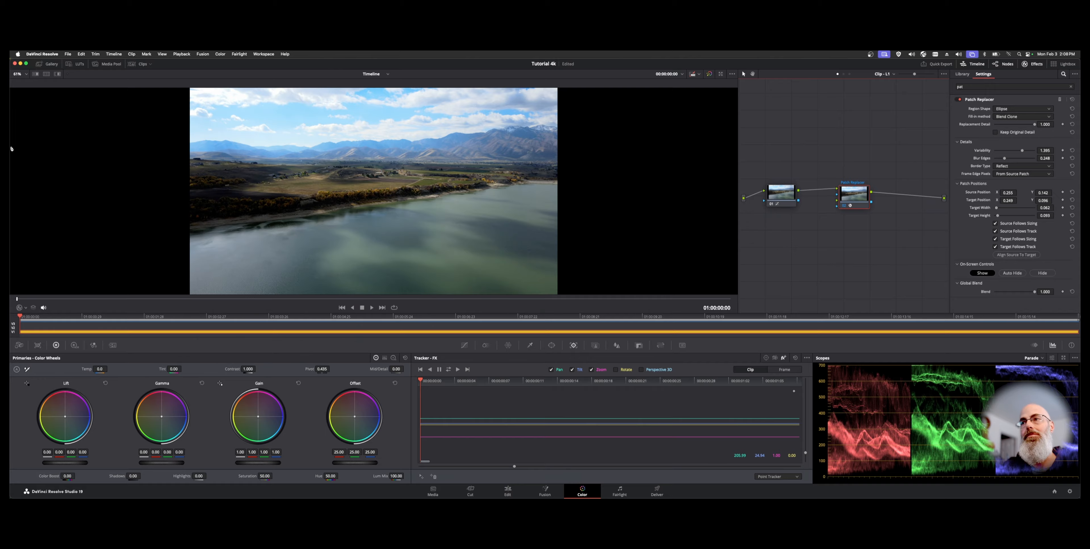
Step: View the full frame in full-screen and back, then select the Patch Replacer node to show its on-screen controls
key(super+f)
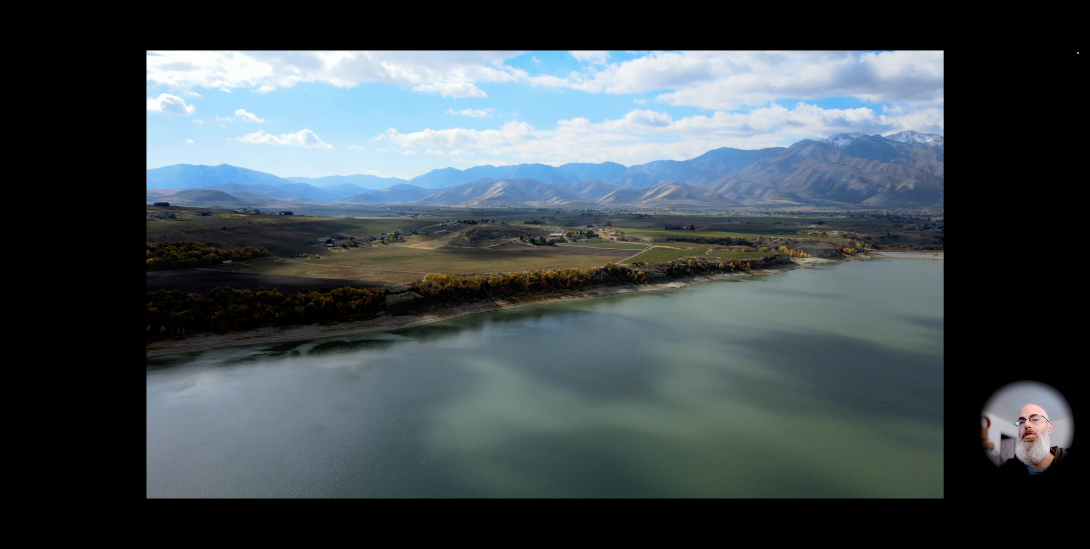
key(super+f)
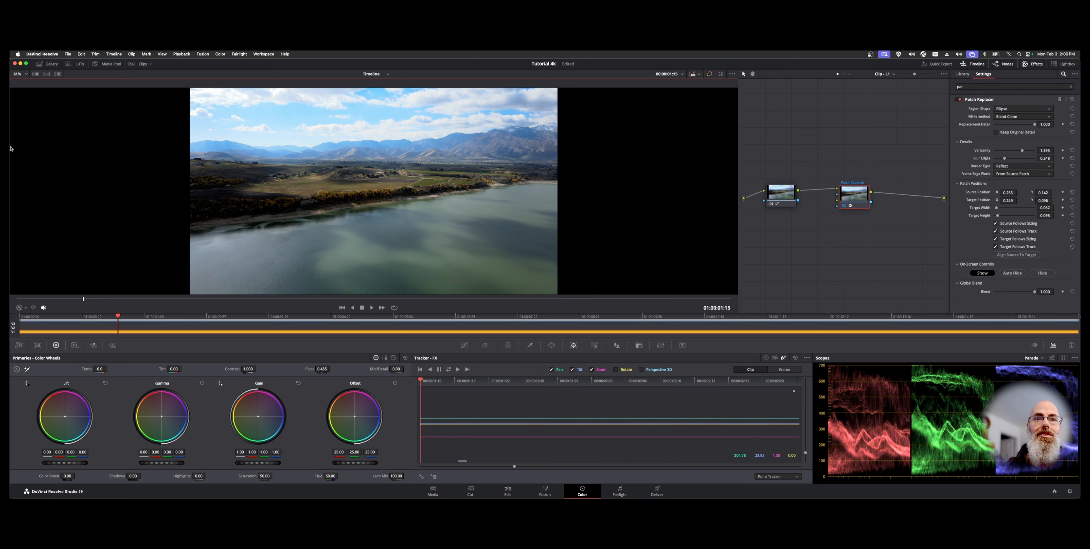
click(859, 205)
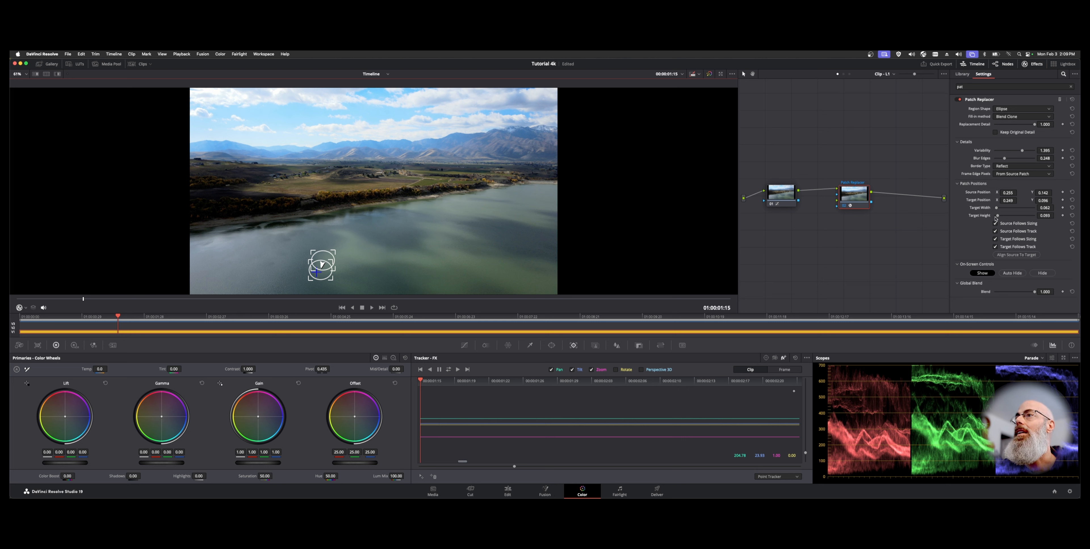